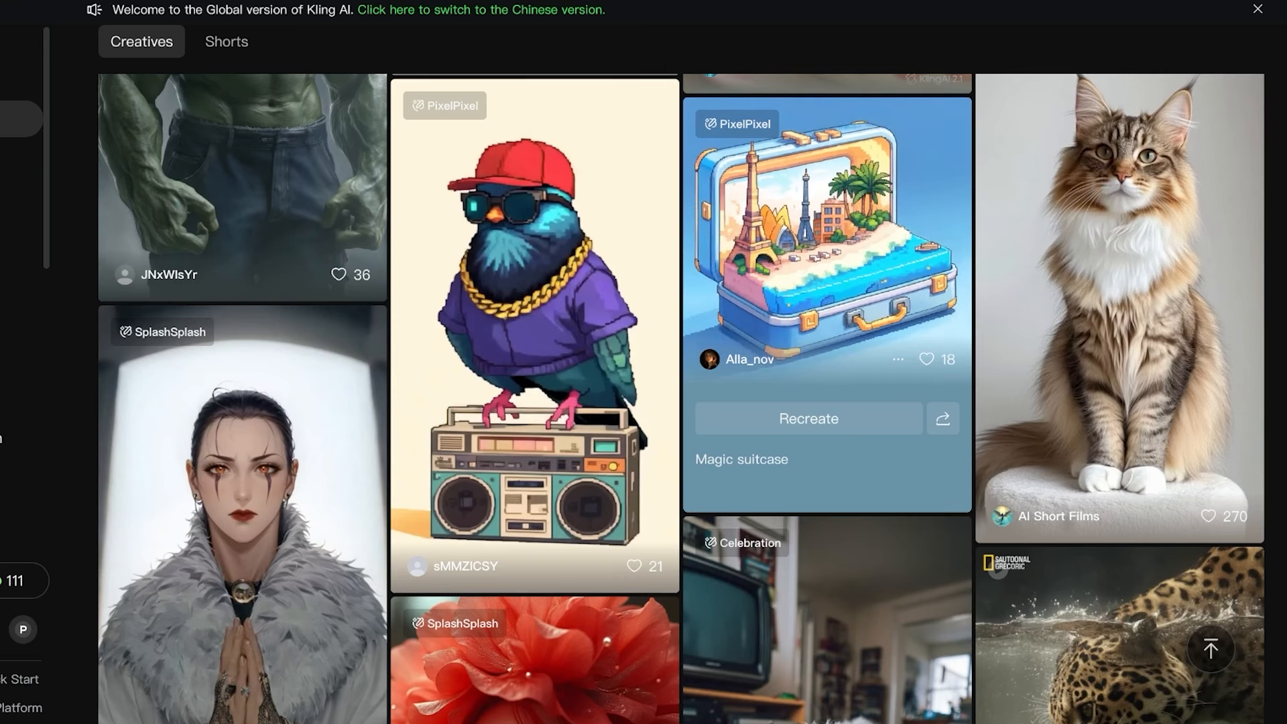
Step: Browse the community creatives on the home page, check the assets library briefly, and return to the home page
scroll(536, 402, "down", 5)
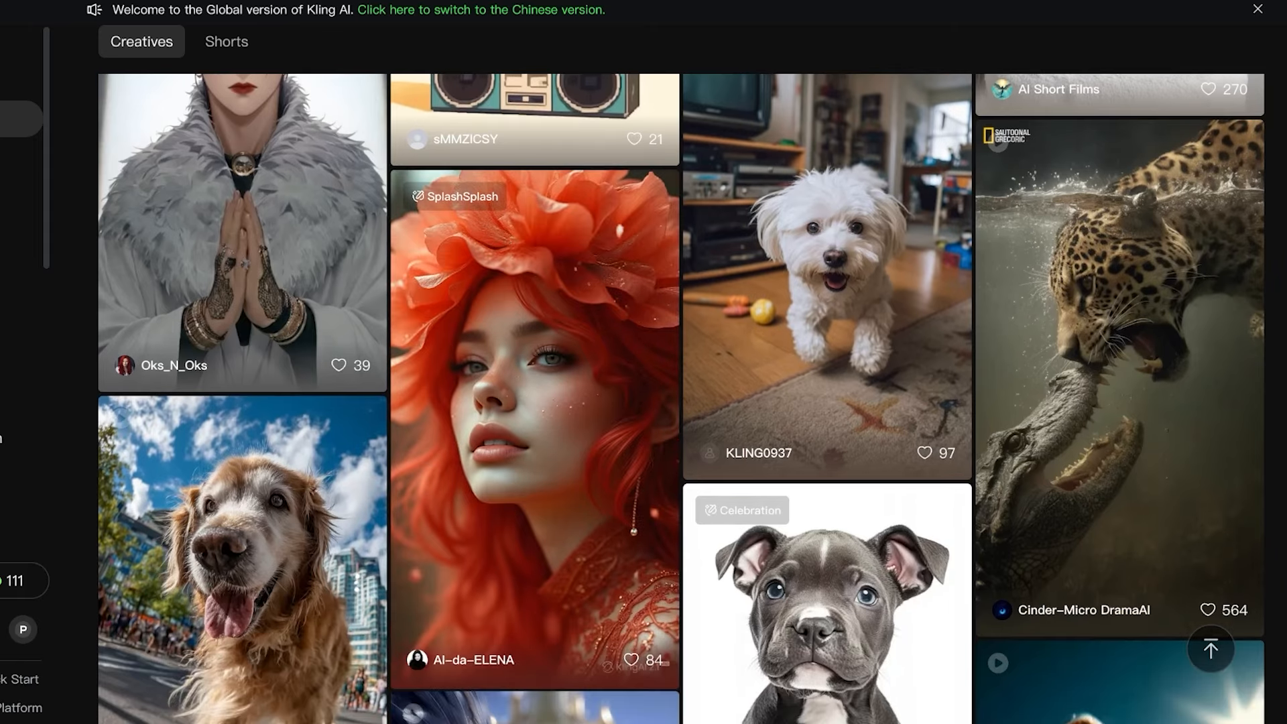
scroll(677, 402, "down", 5)
scroll(670, 402, "up", 10)
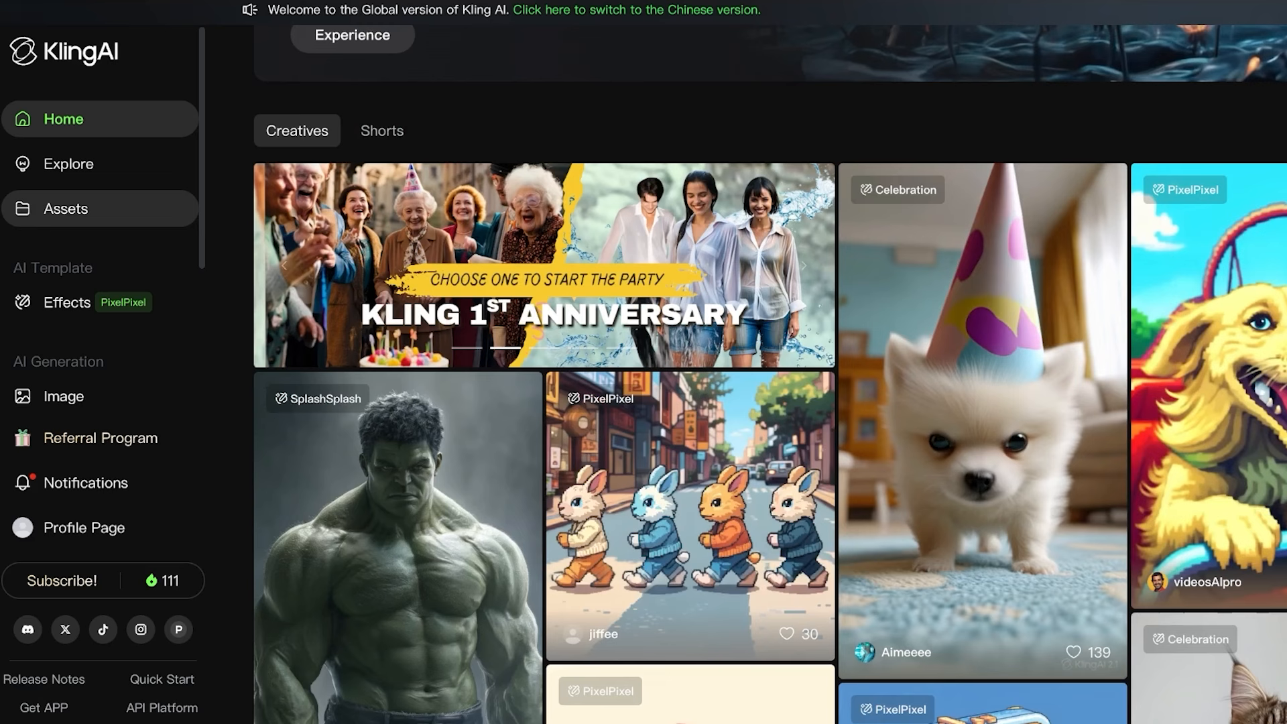
left_click(65, 209)
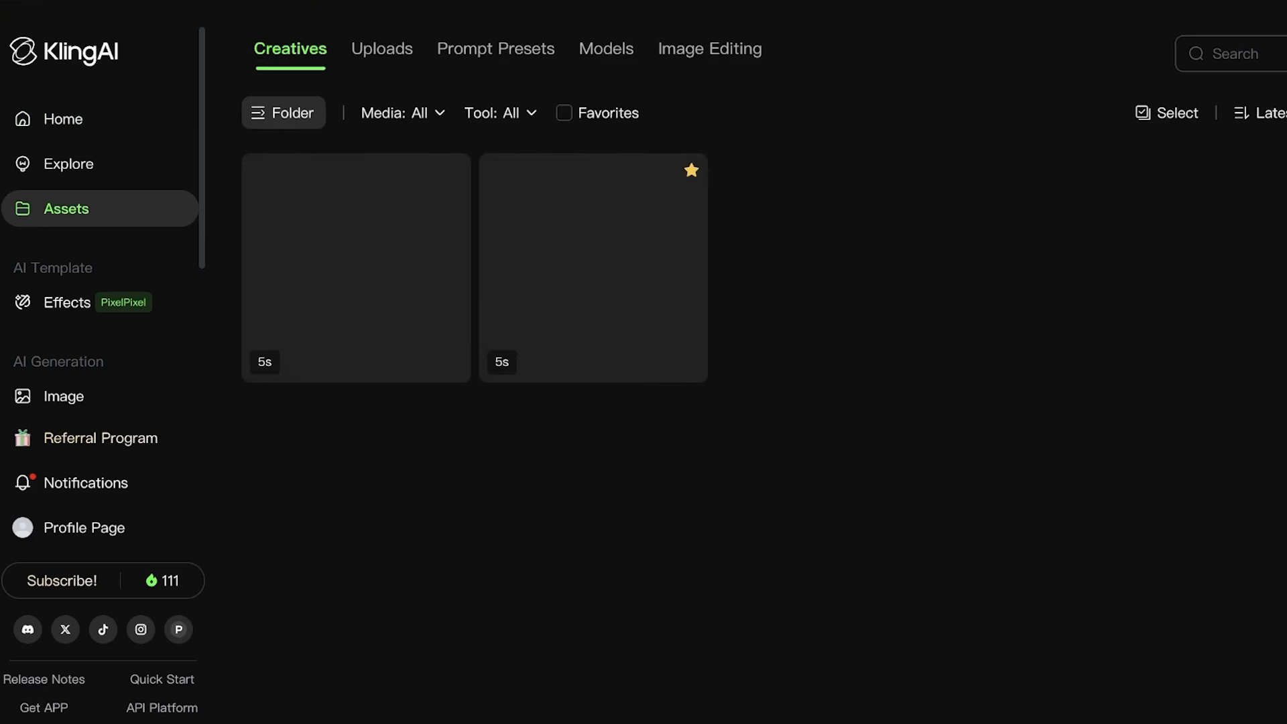
left_click(63, 120)
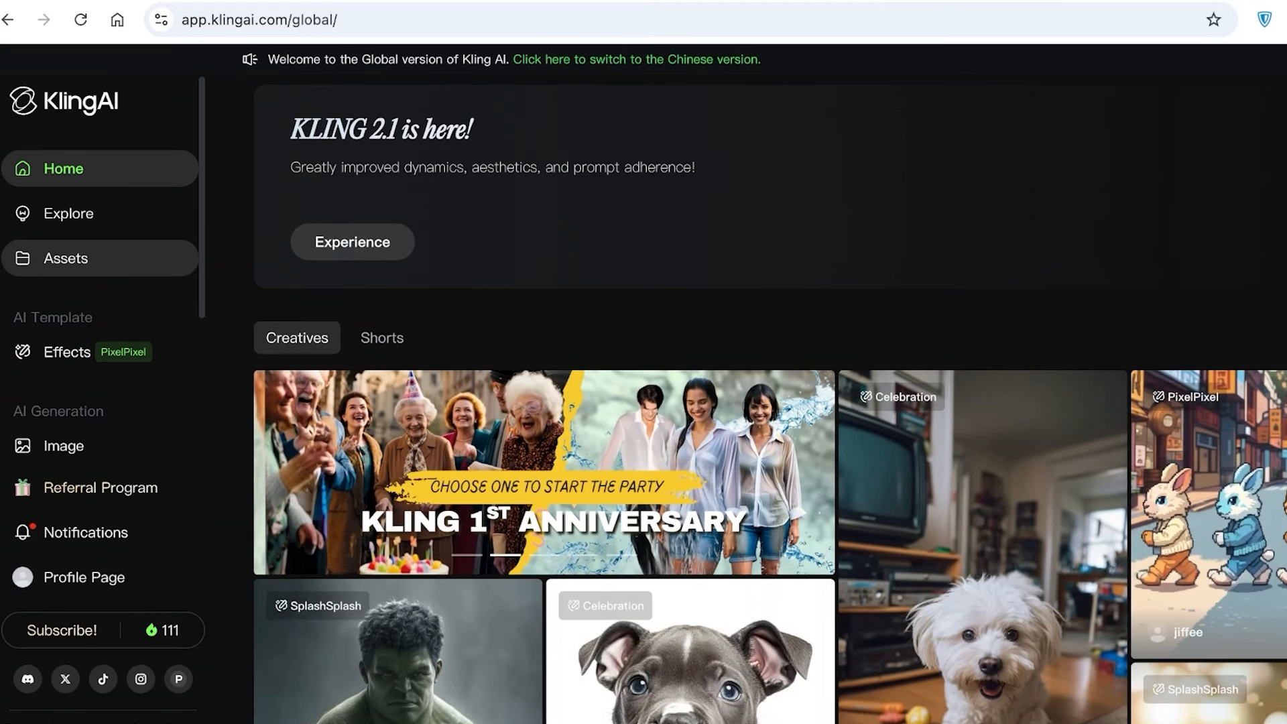
Step: Open the assets library and view the eyeshadow model video and the erupting volcano video
left_click(66, 258)
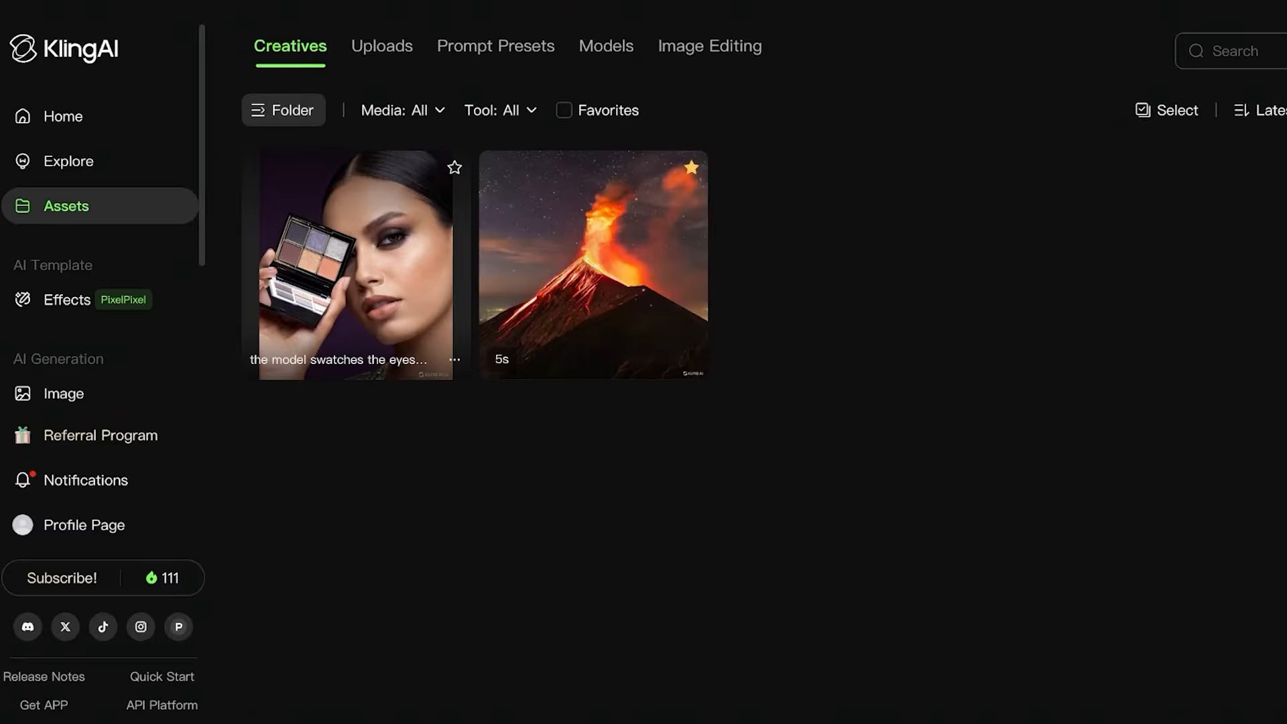
left_click(355, 264)
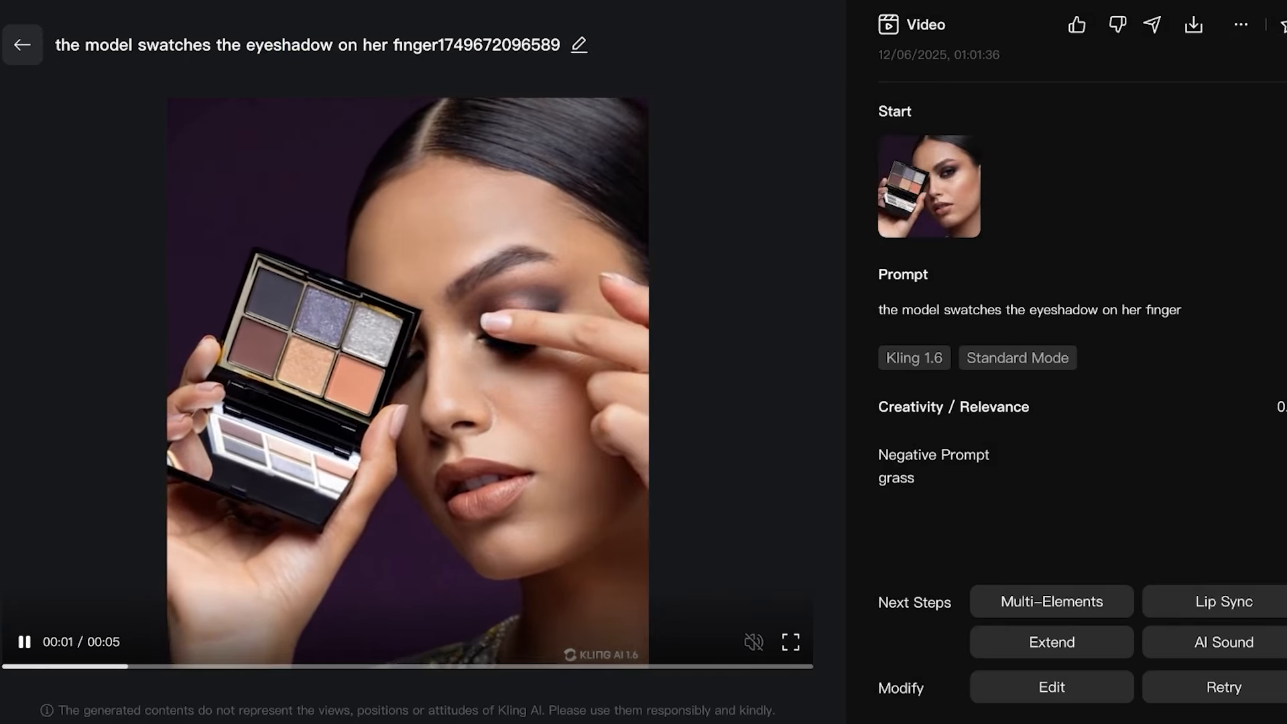
left_click(23, 45)
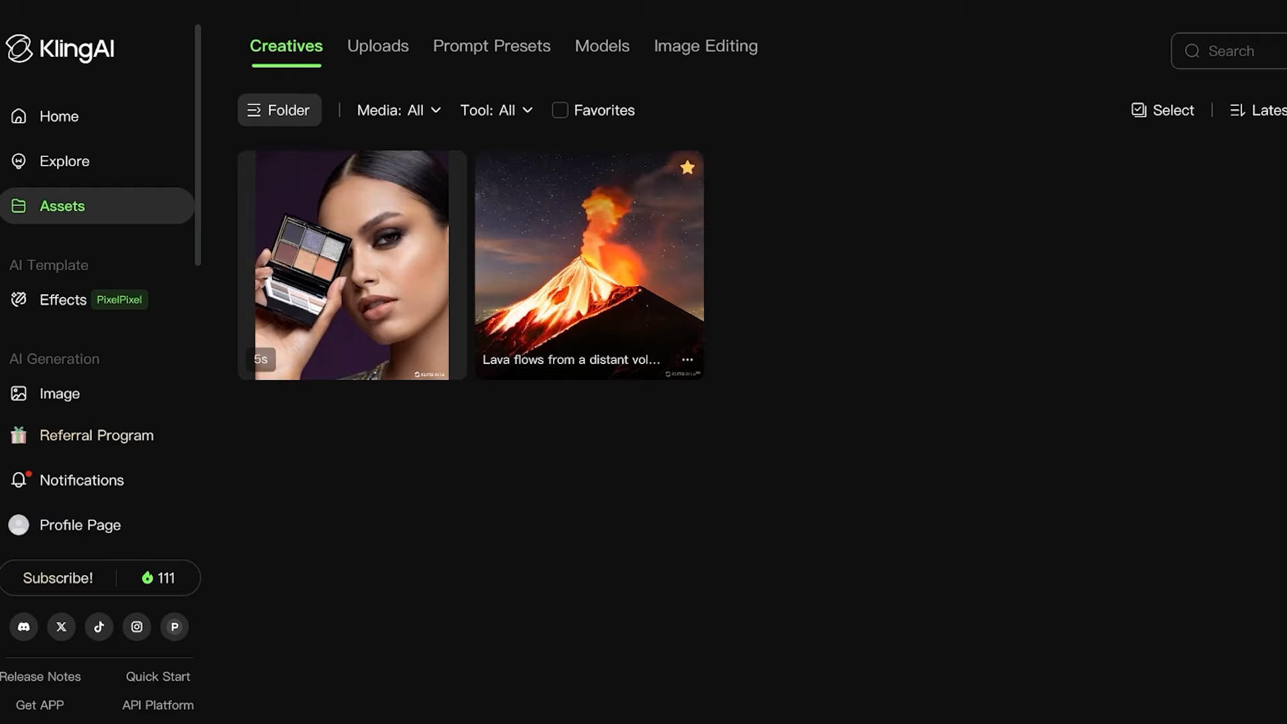
left_click(578, 269)
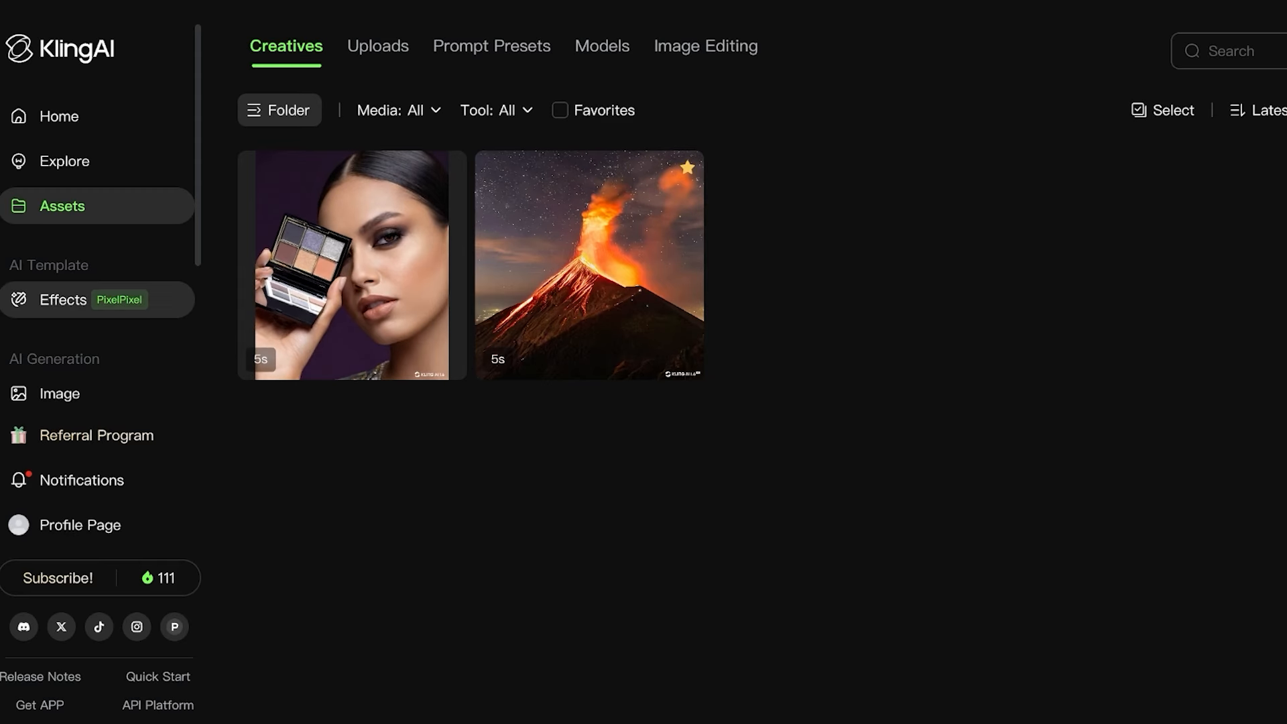
Step: Open the Effects templates and look through the available effects
left_click(63, 300)
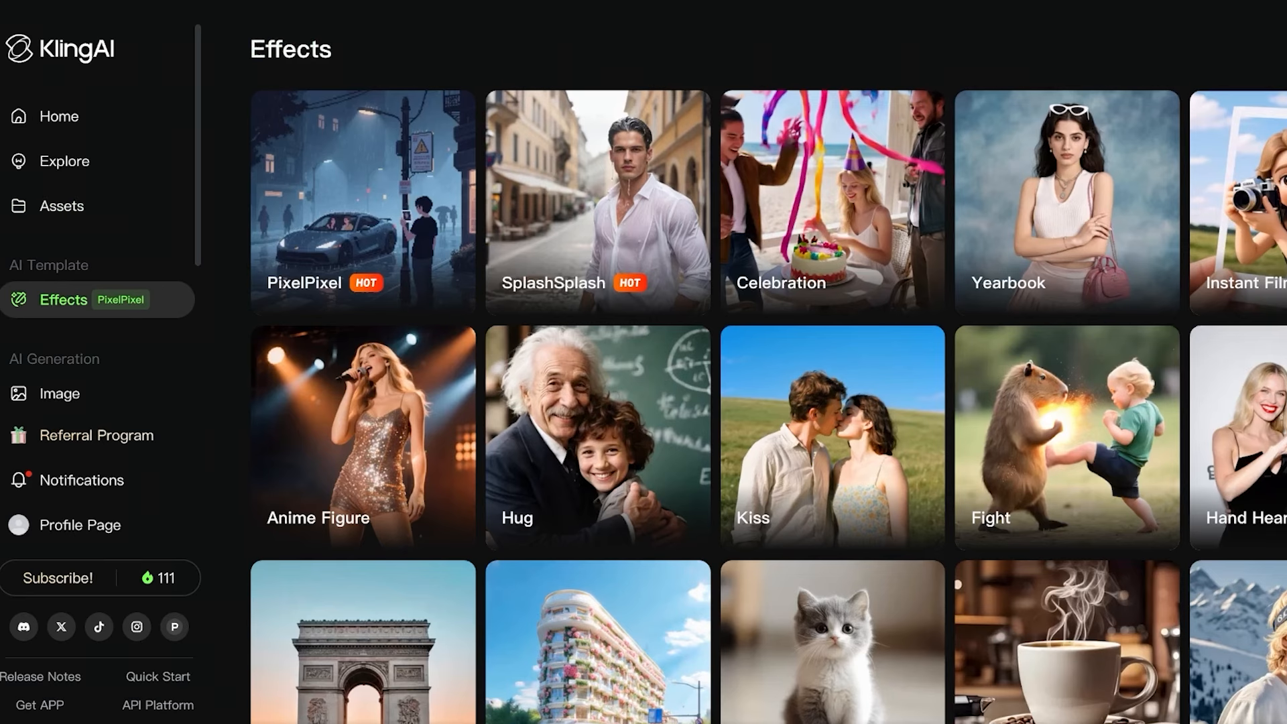
scroll(768, 402, "down", 2)
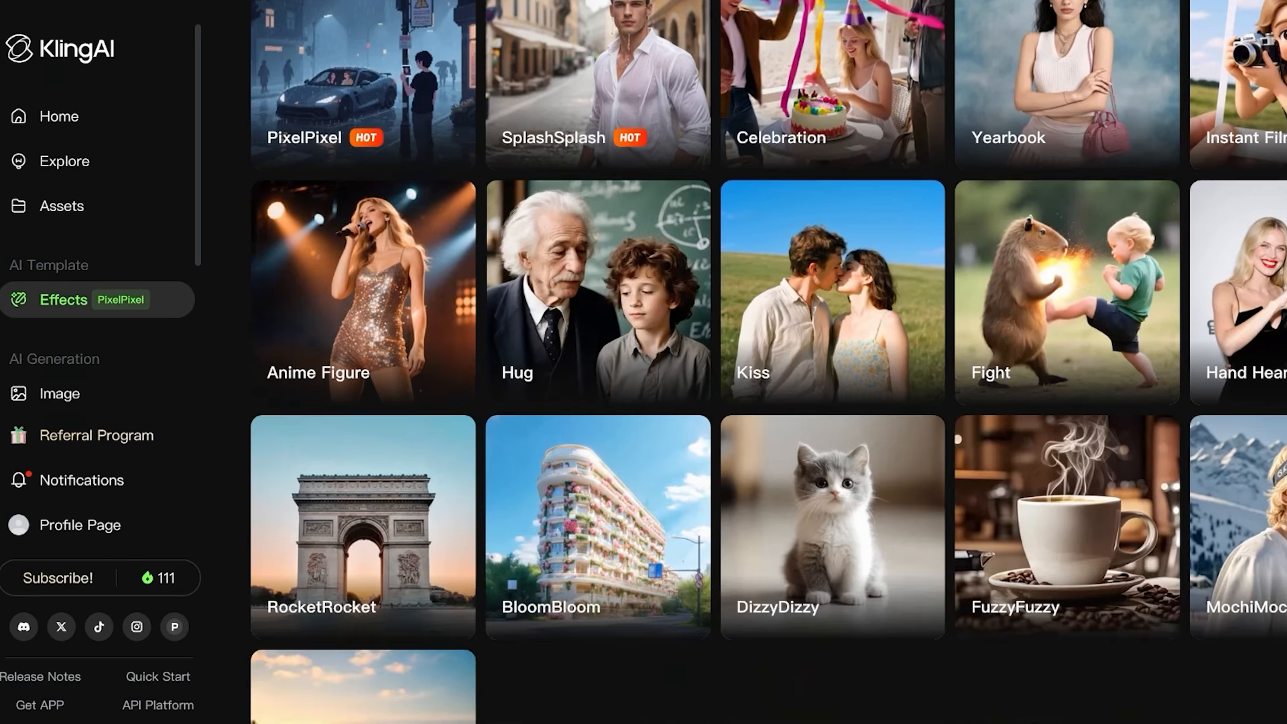
scroll(769, 402, "up", 1)
scroll(768, 402, "down", 2)
scroll(768, 402, "up", 4)
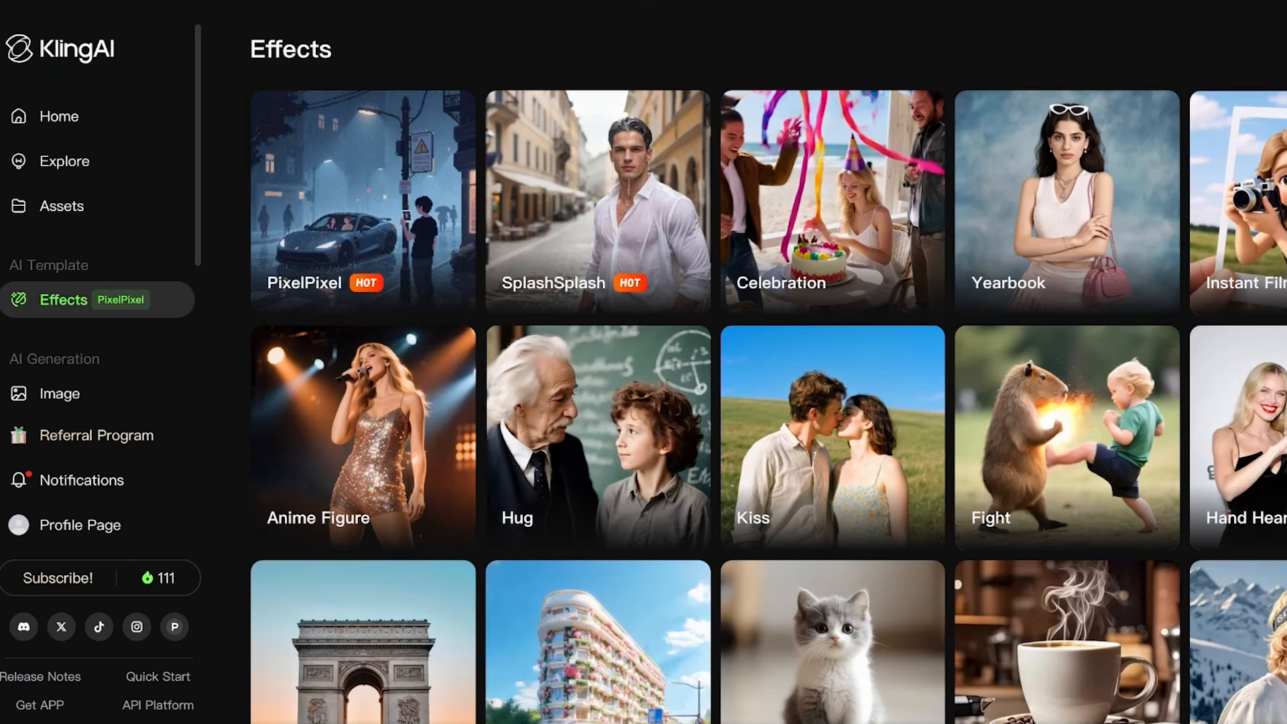
Step: Open image generation, review the selectable image models, and return to the empty prompt
left_click(60, 394)
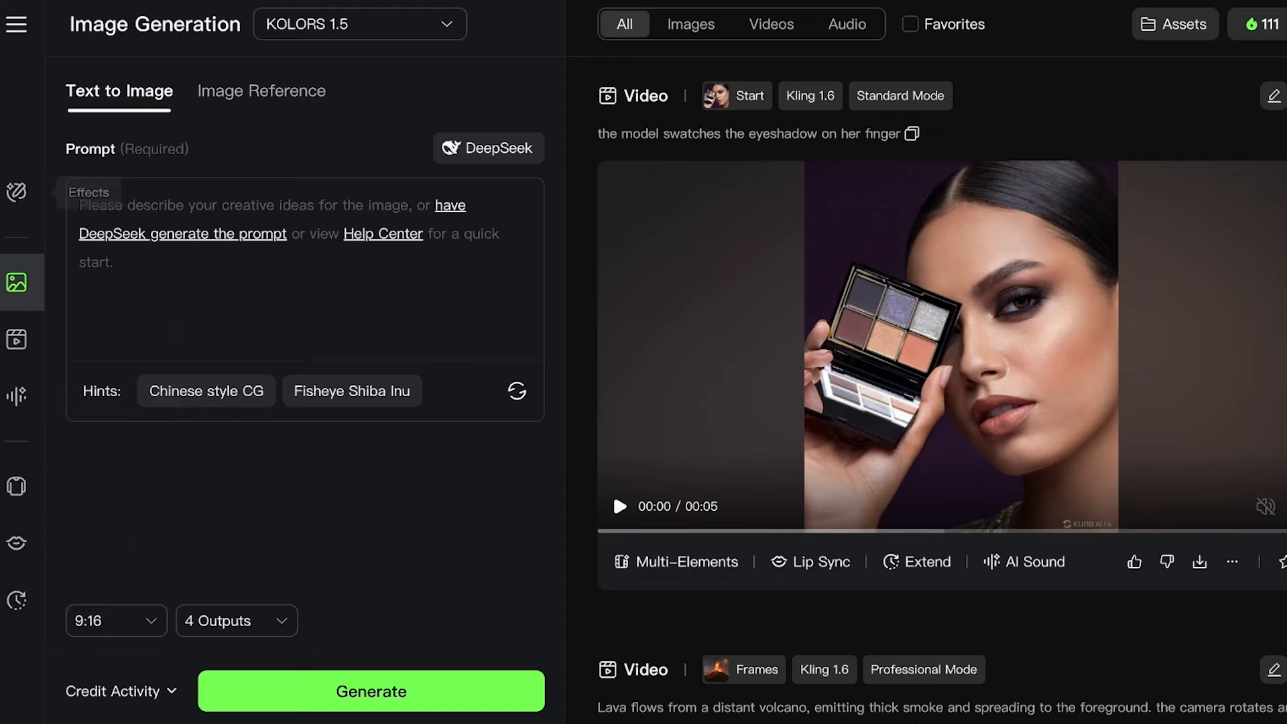
left_click(360, 24)
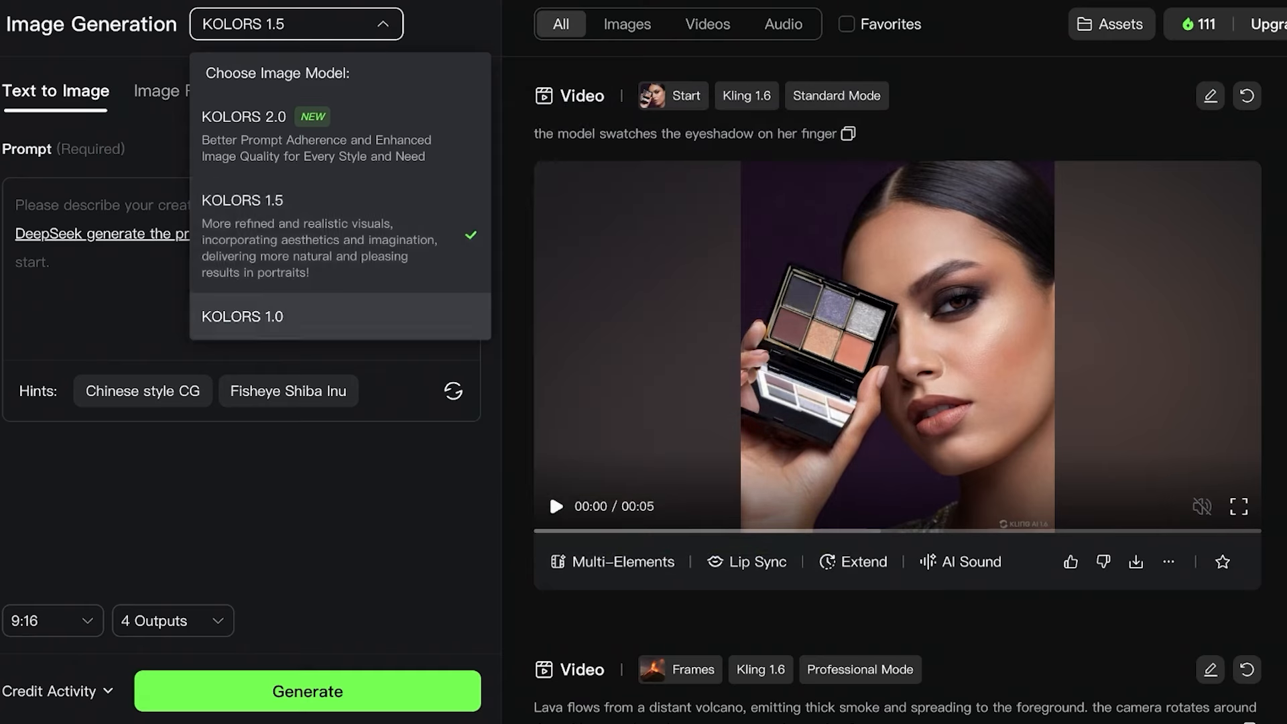
left_click(100, 275)
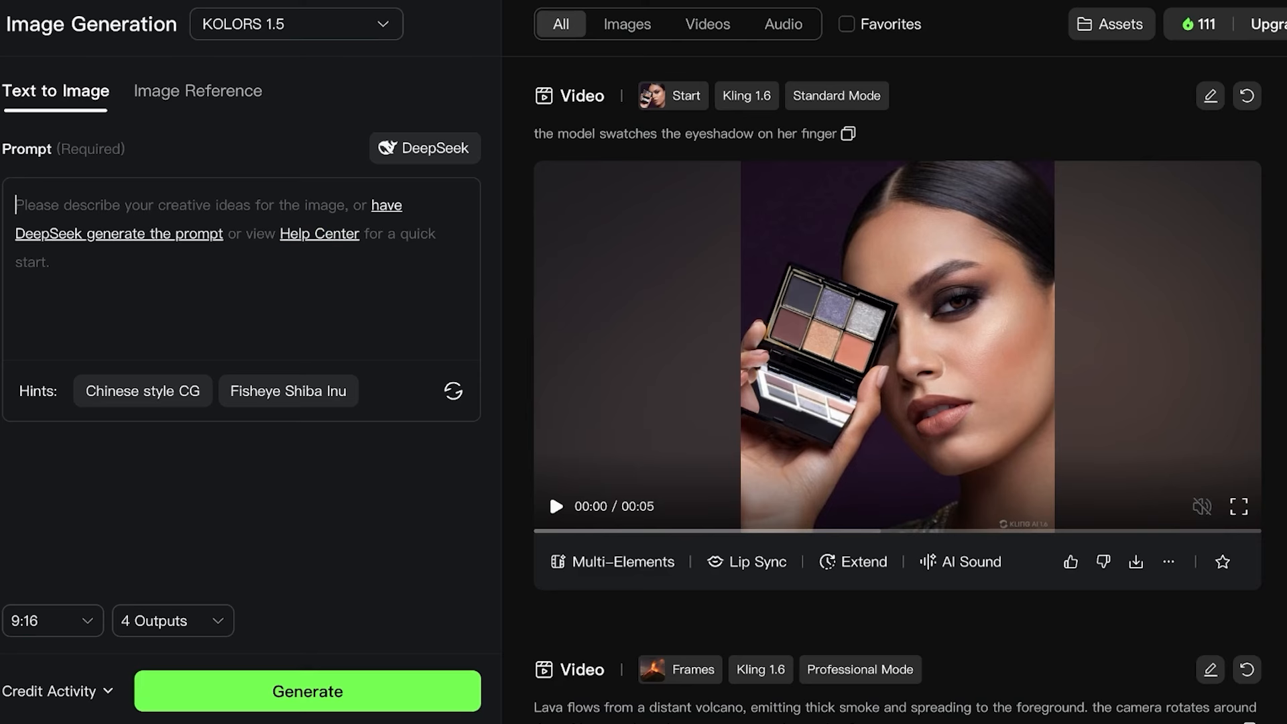
Step: Enter the image prompt "A woman standing in a castle corridor with dim lighting"
left_click(425, 149)
type("A ")
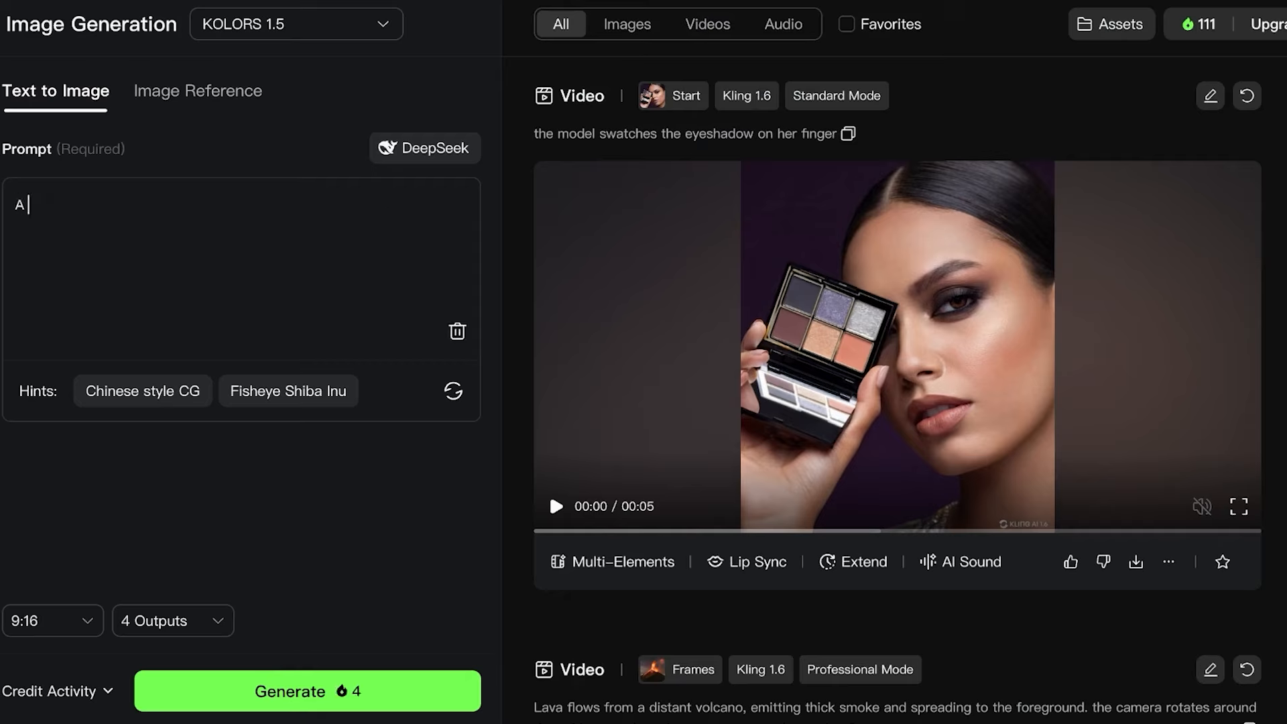
type("woman standing in")
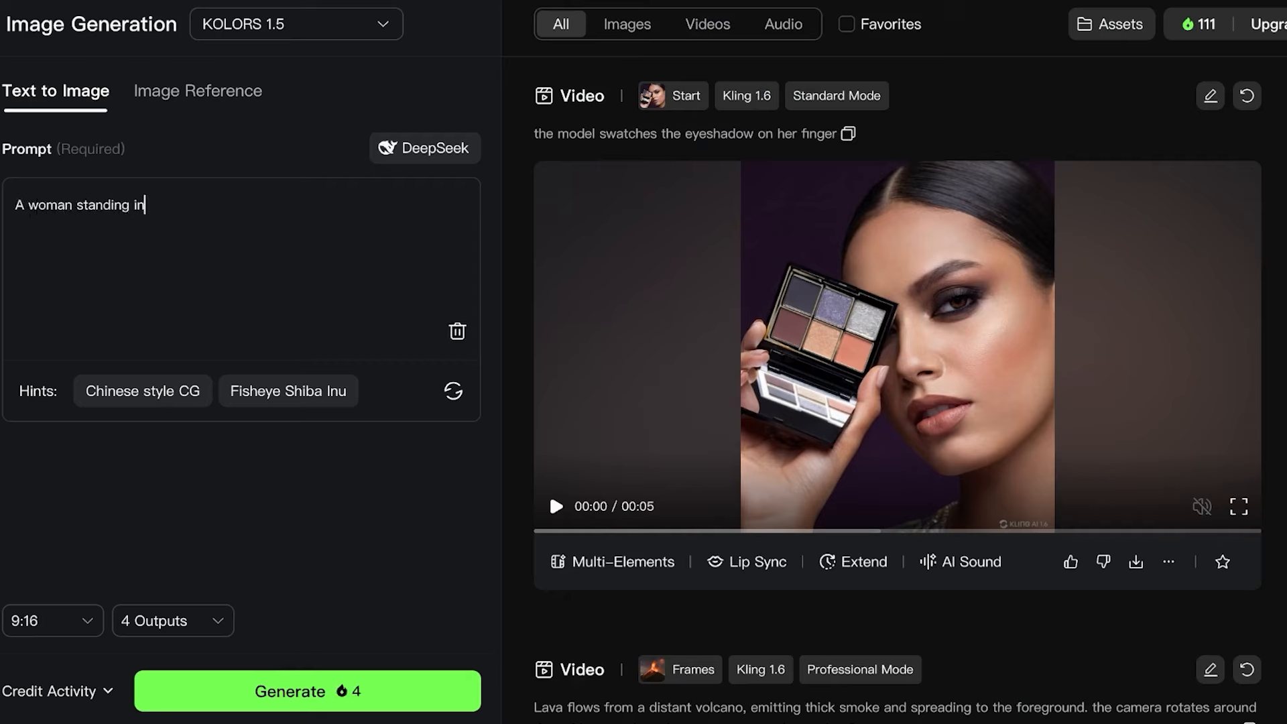
type(" a castle corrido")
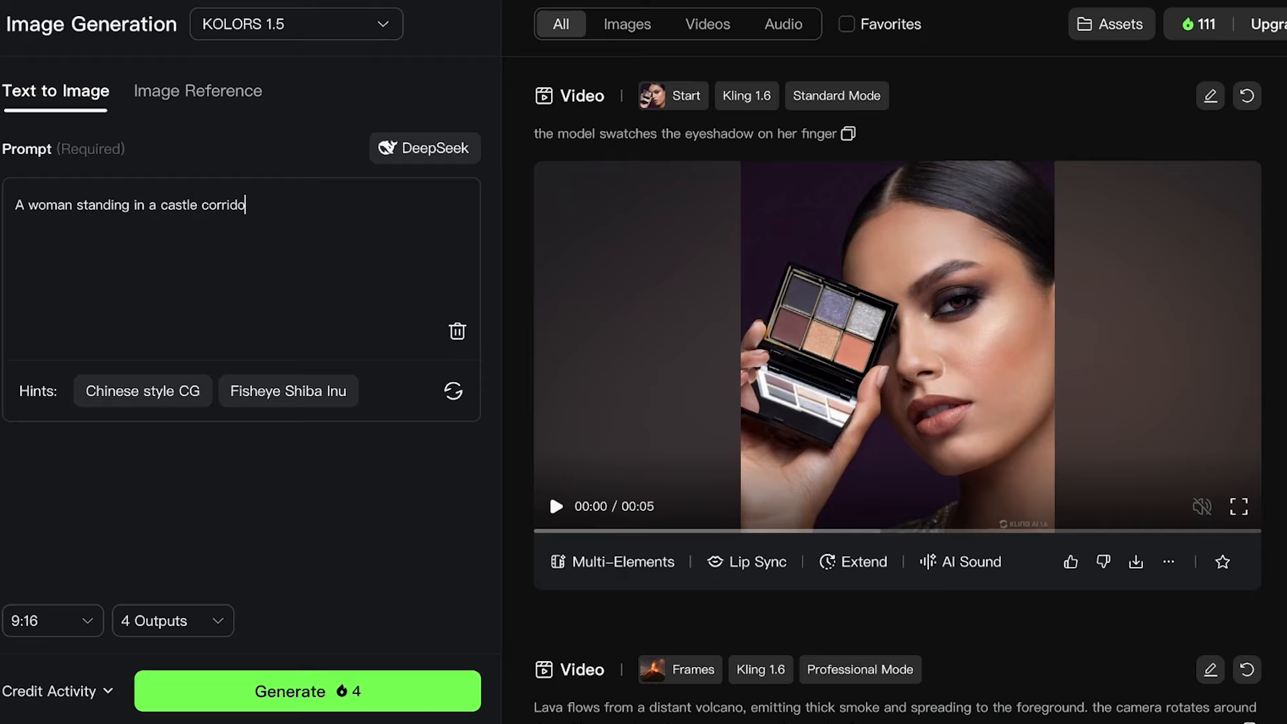
type("r with dim lighting")
Step: Review the image models again and set the model to KOLORS 1.0
left_click(296, 24)
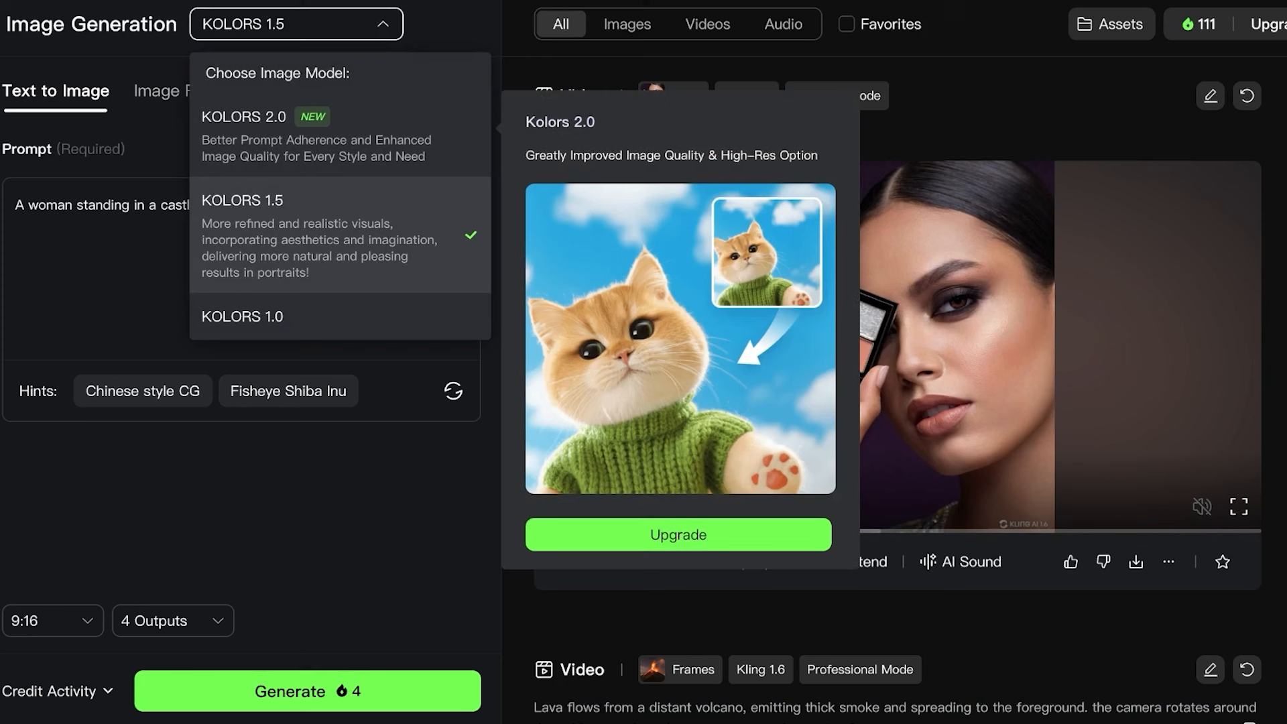
left_click(302, 235)
left_click(297, 24)
left_click(296, 316)
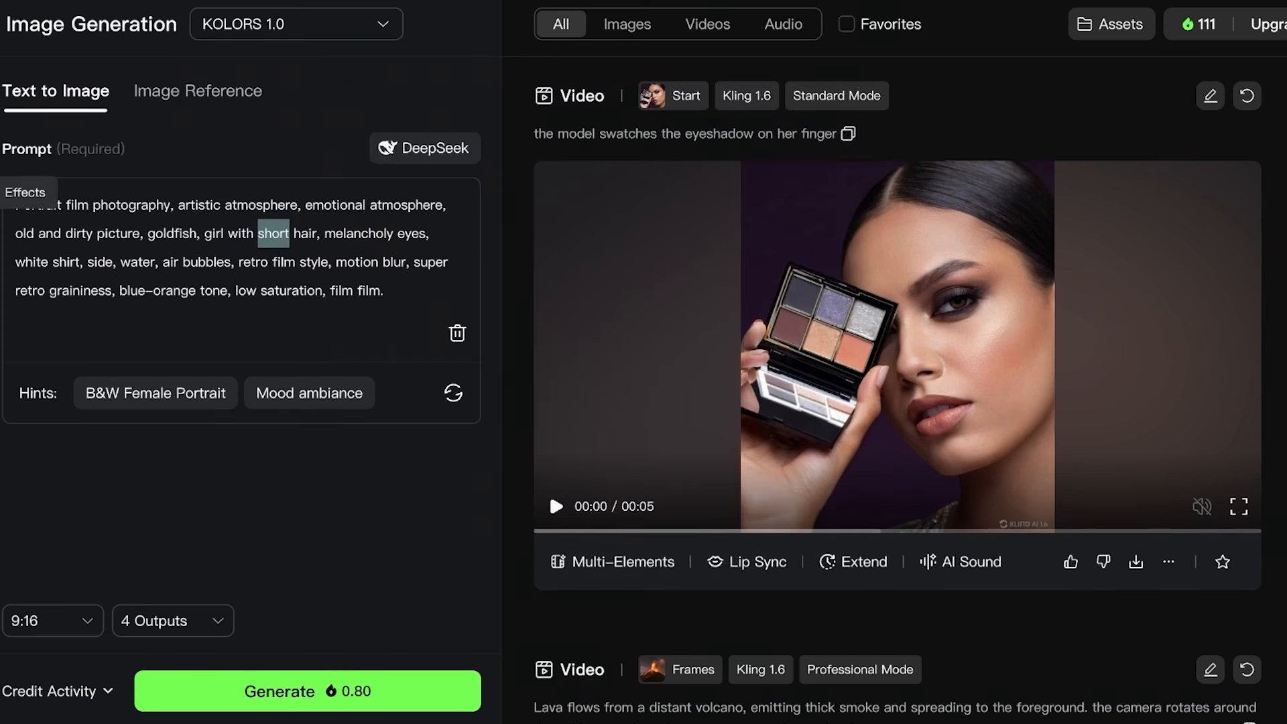
Step: Replace the prompt with "A woman standing in a medieval castle in a moody ambiance" and generate the images
left_click_drag(15, 201, 383, 292)
key("BackSpace")
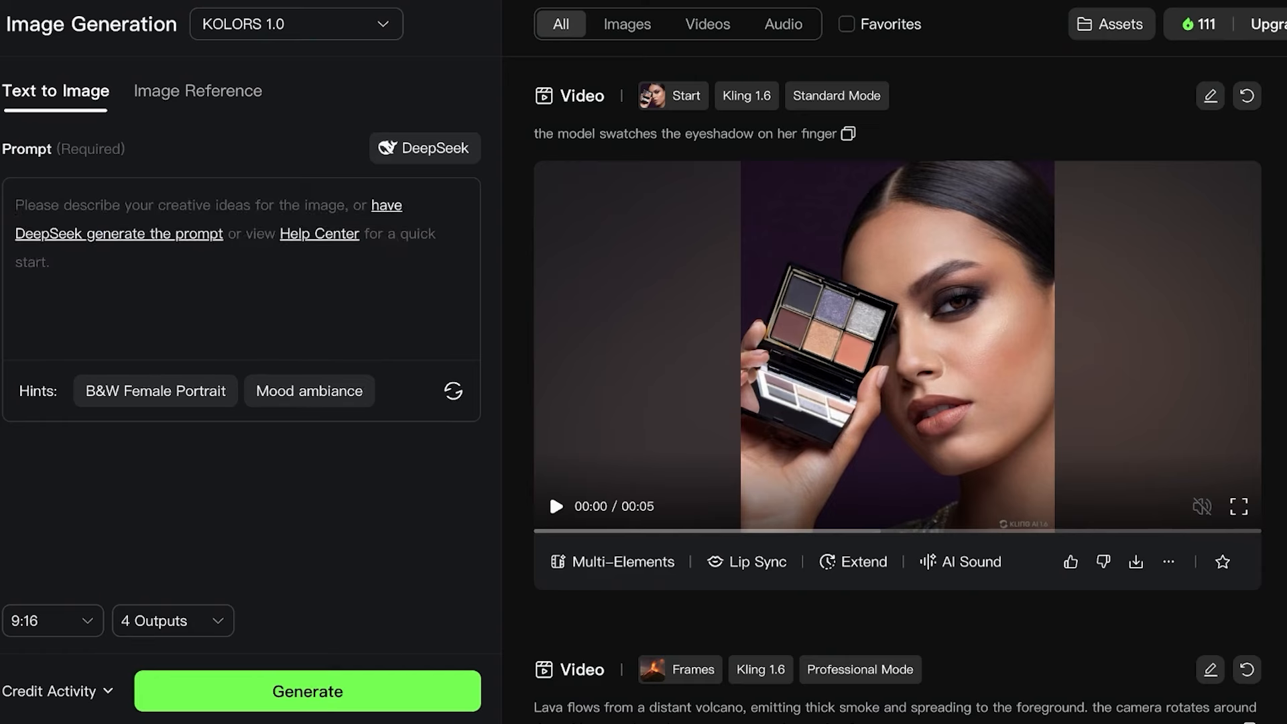
type("A woman stand")
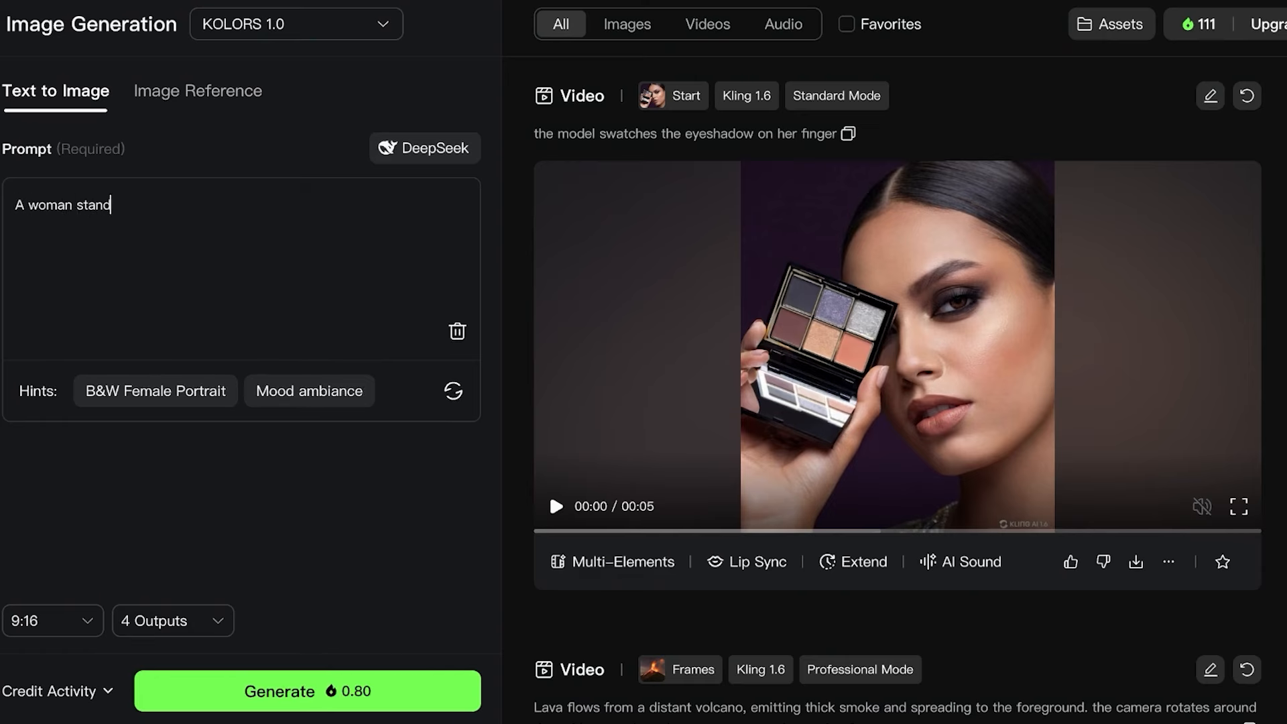
type("ing in a medieval castle")
type(" in a")
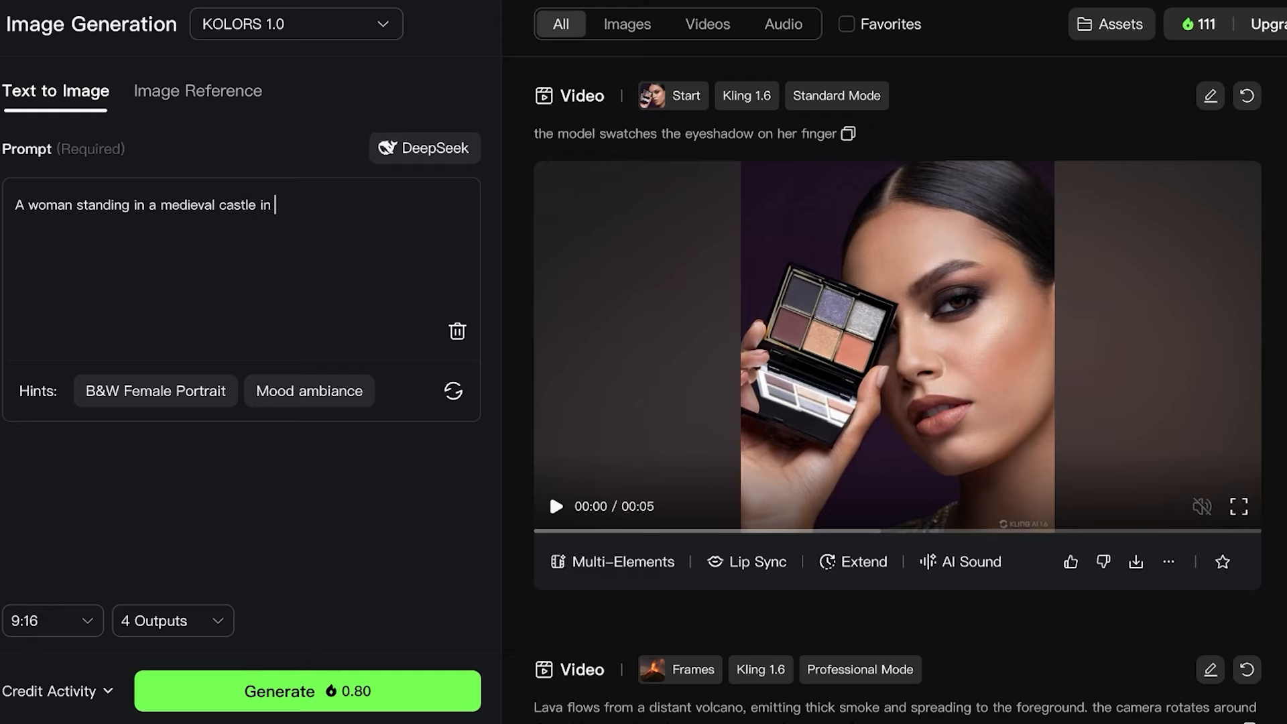
type(" moody ambiance")
left_click(425, 148)
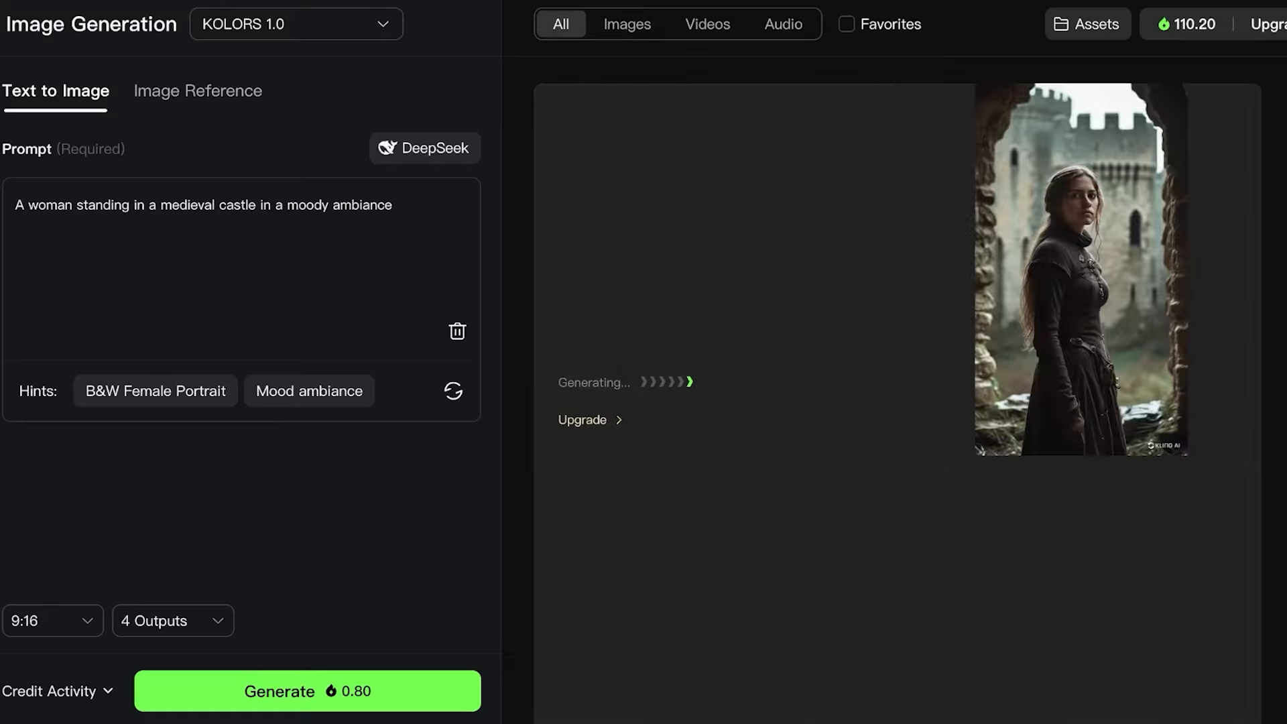
Step: Try the output count at 2 and 1, and set it back to 4 outputs
left_click(173, 621)
left_click(173, 310)
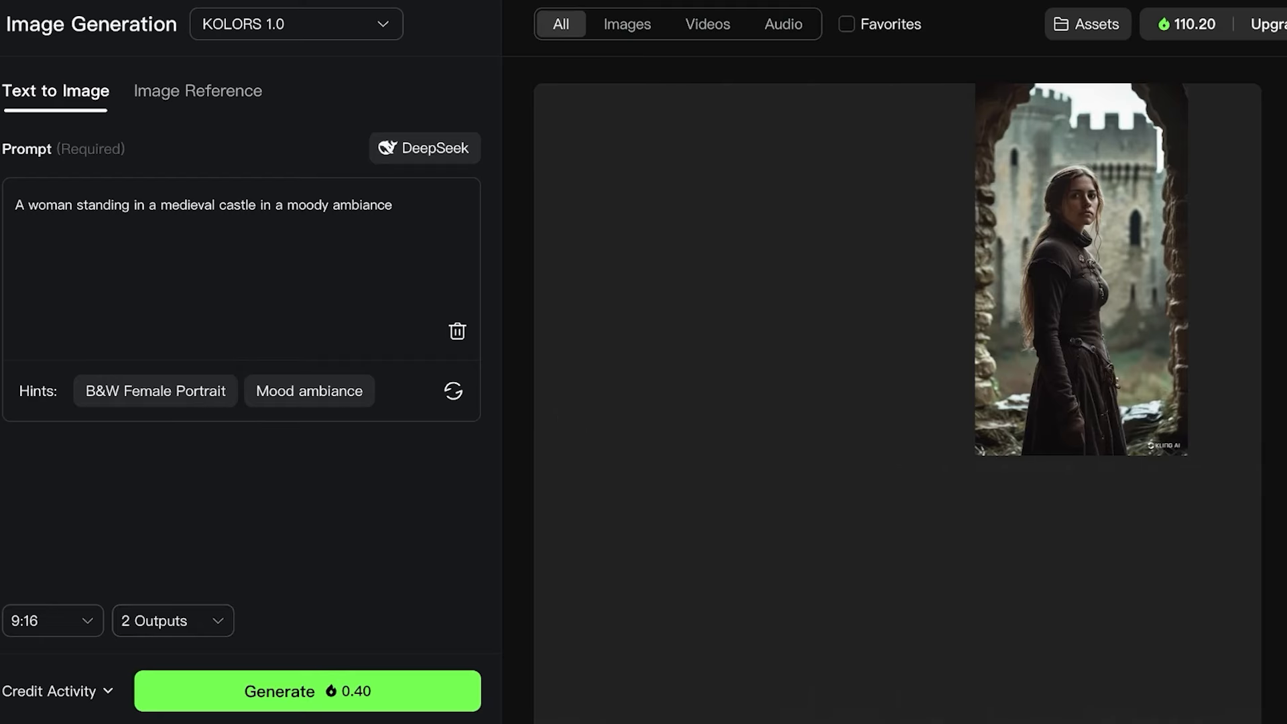
left_click(173, 620)
left_click(152, 289)
left_click(173, 621)
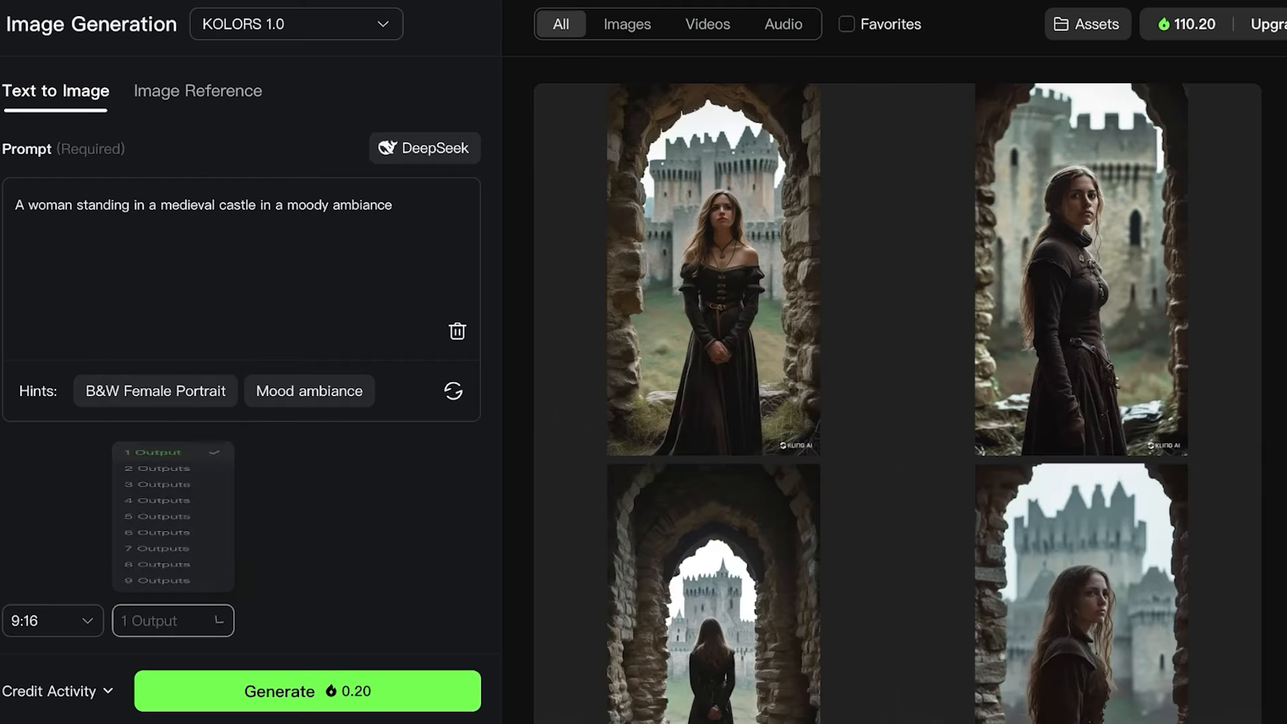
left_click(157, 382)
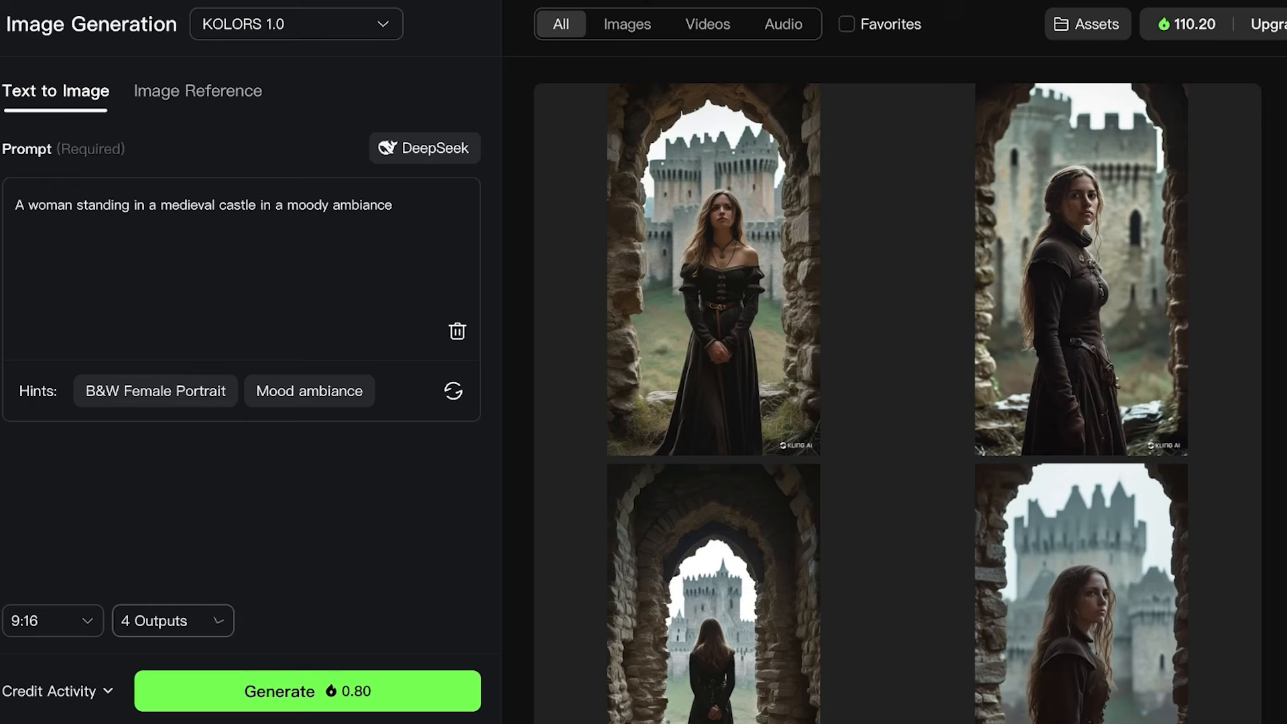
Step: Look through the four generated images of the woman at the medieval castle
scroll(897, 402, "down", 5)
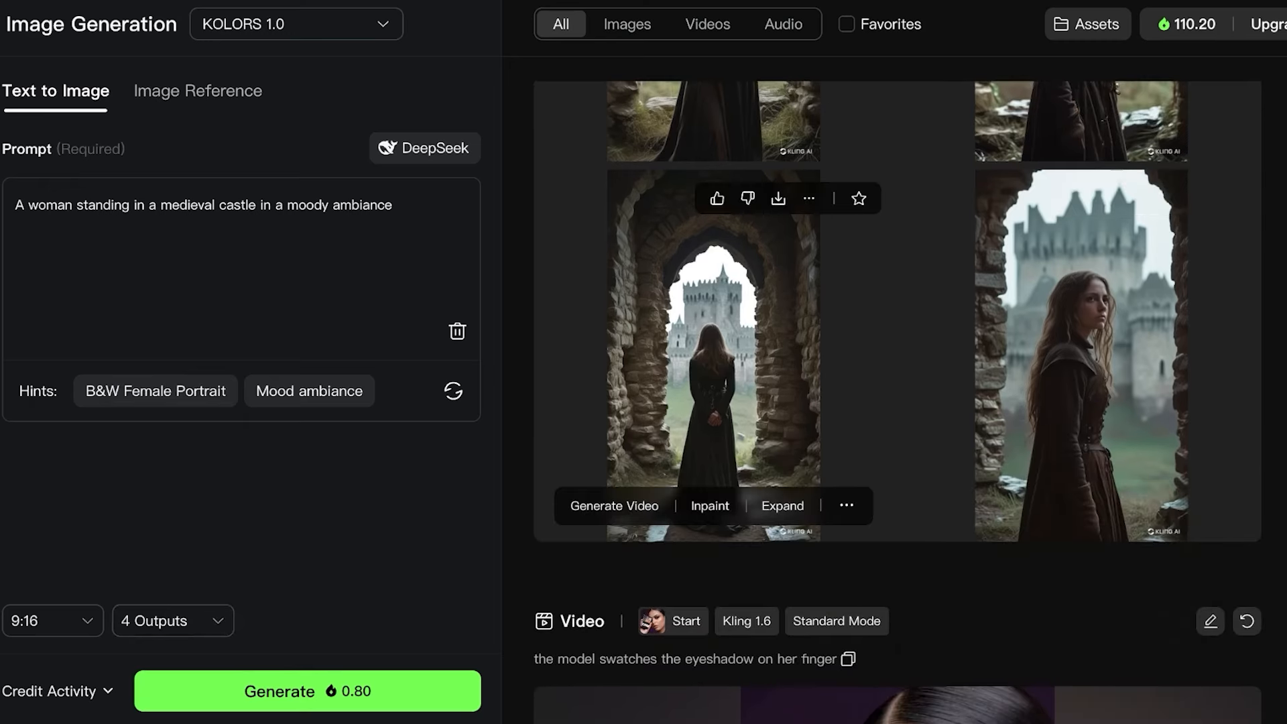
scroll(713, 470, "up", 3)
scroll(714, 469, "down", 9)
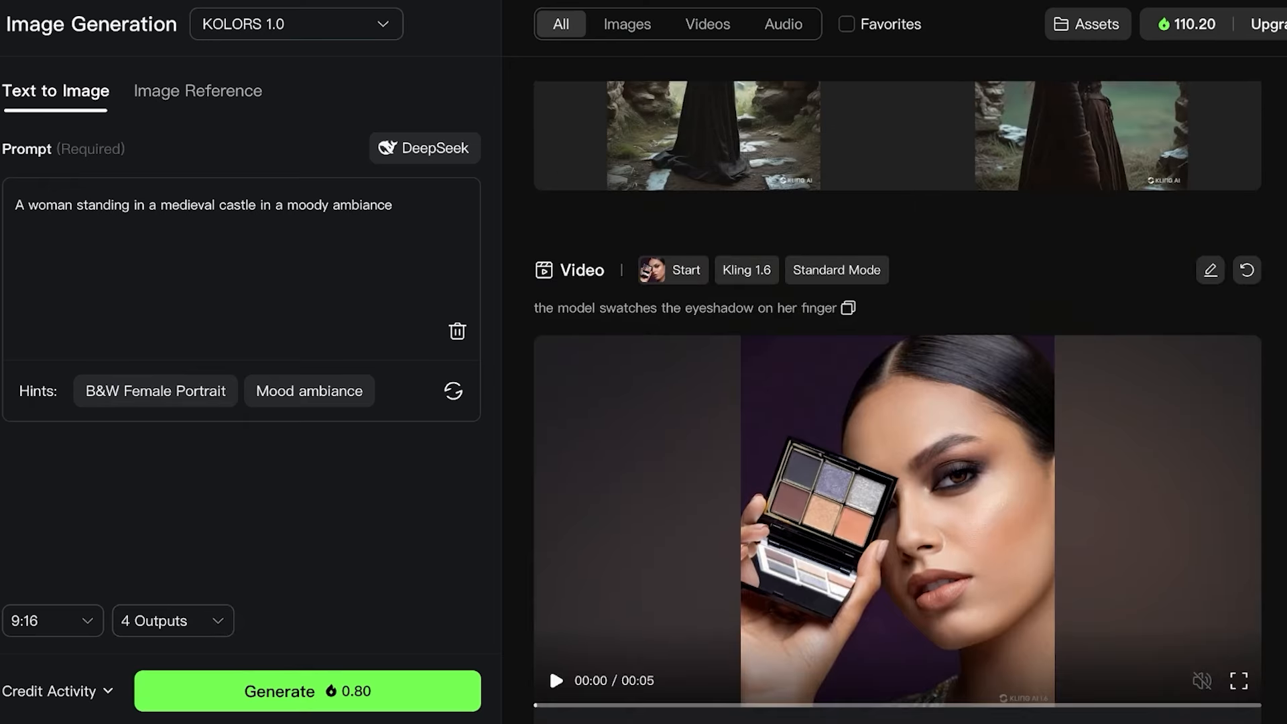
scroll(714, 469, "up", 9)
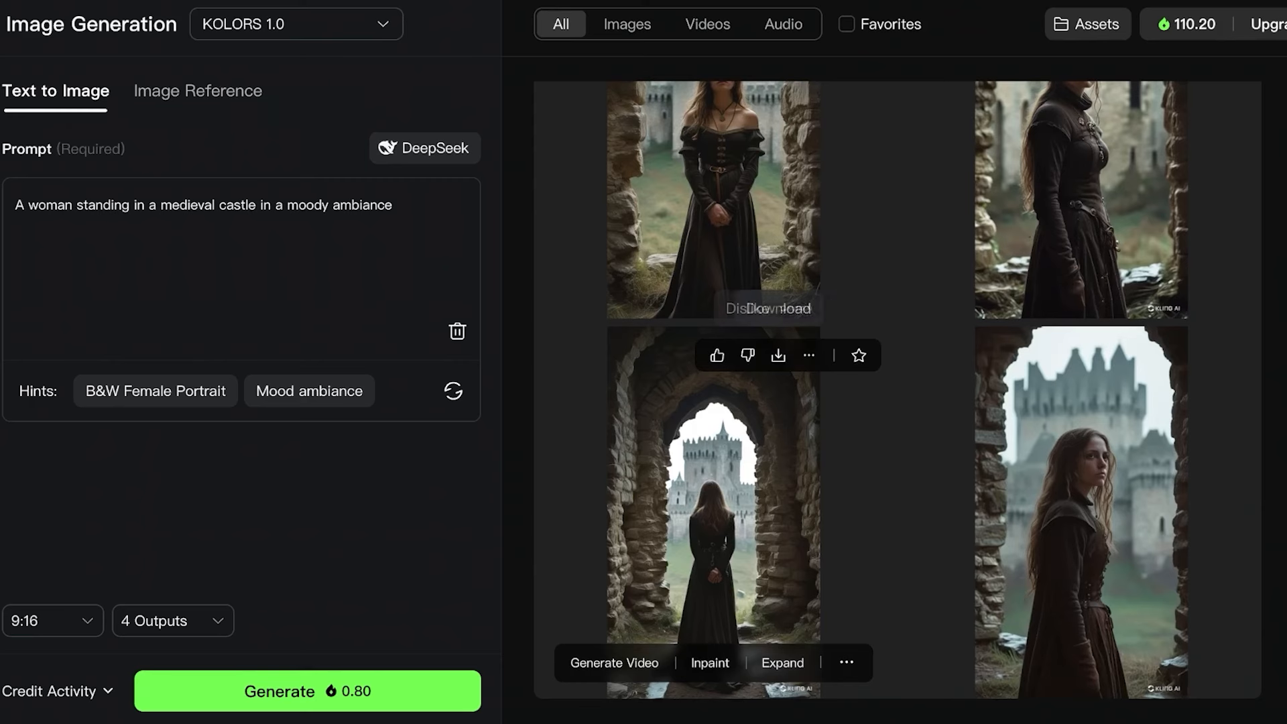
left_click(1146, 355)
scroll(1147, 355, "up", 3)
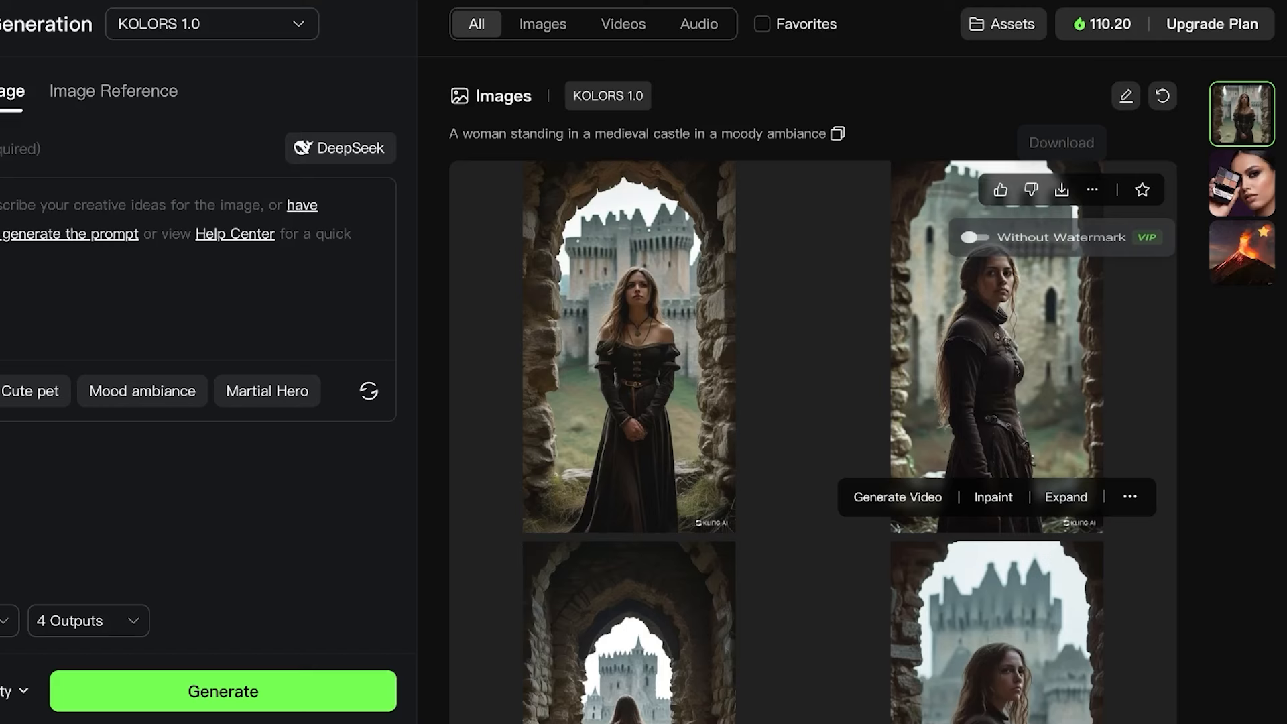
Step: Download the generated castle image of the woman in the high-necked dark dress
left_click(1062, 191)
mouse_move(694, 190)
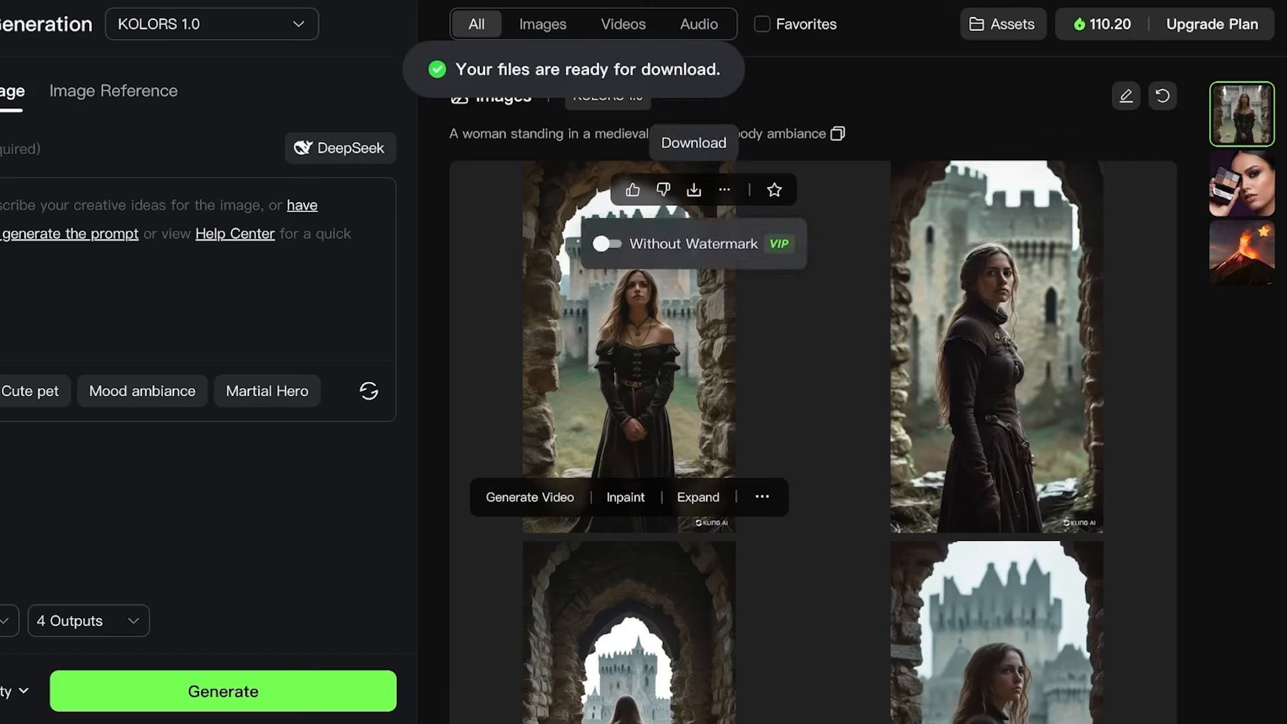
left_click(670, 241)
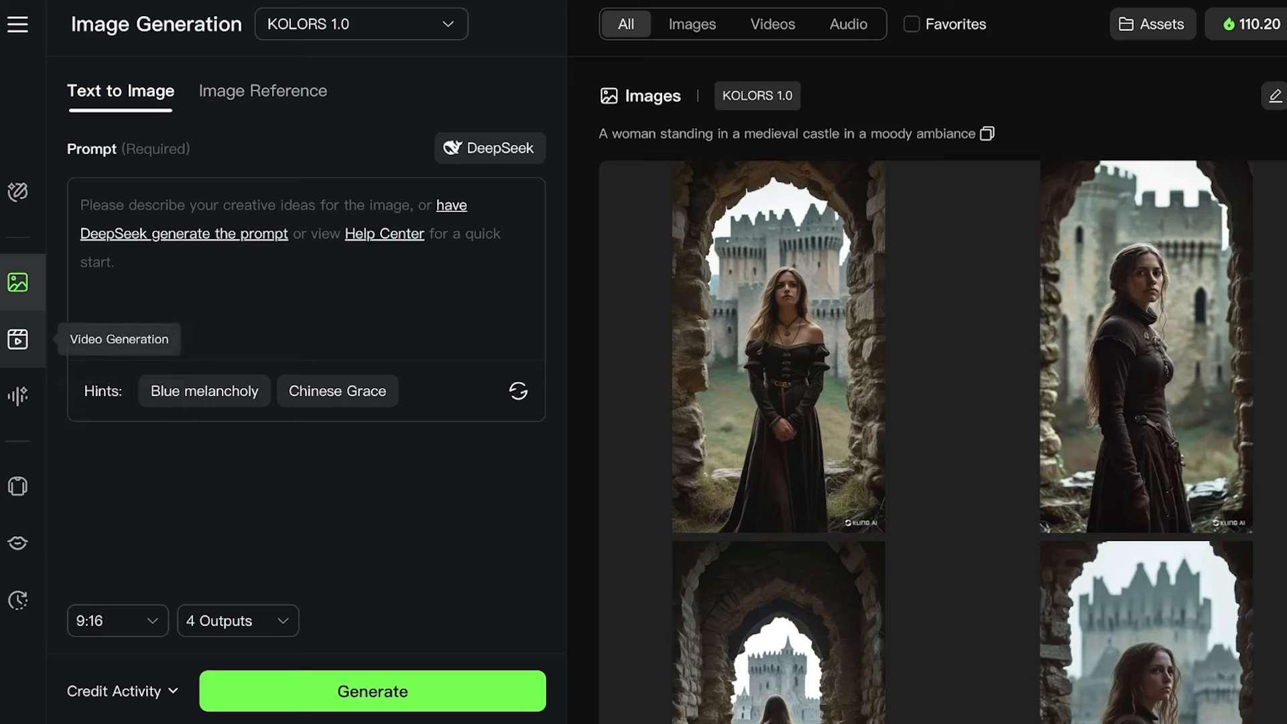
Step: Open video generation, view the Text to Video mode, and return to Image to Video
left_click(18, 338)
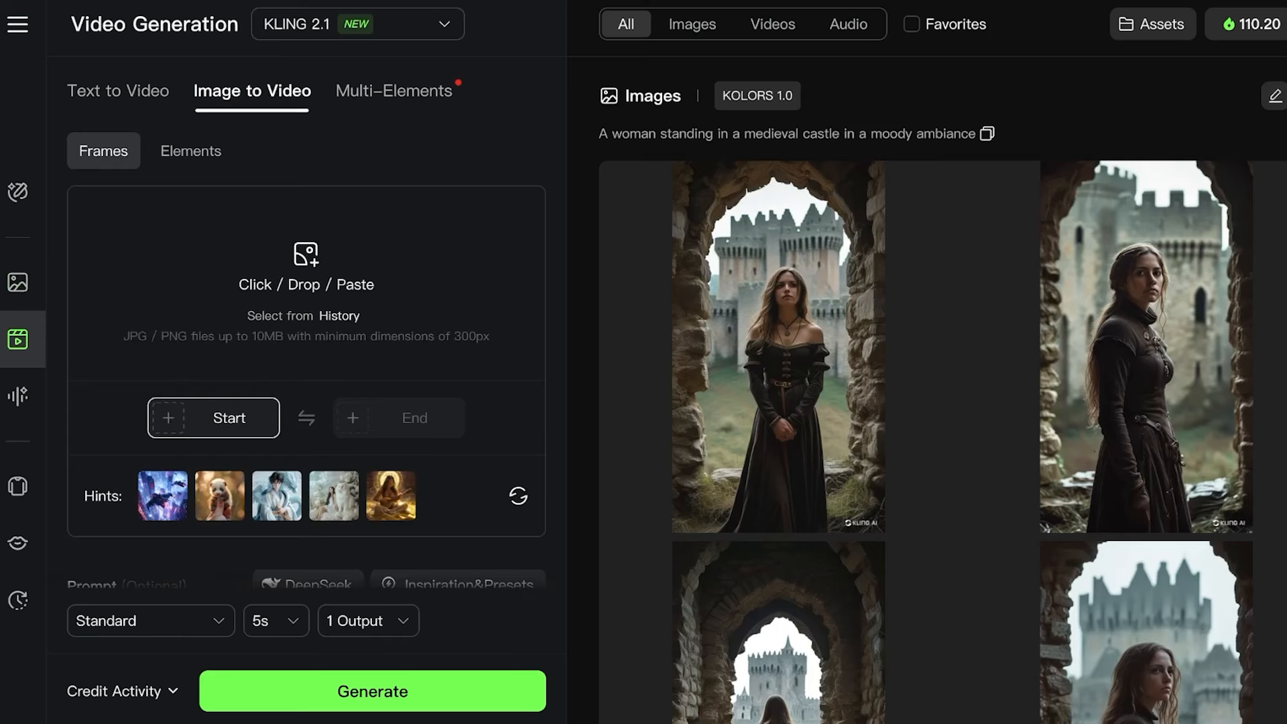
mouse_move(778, 347)
left_click(118, 91)
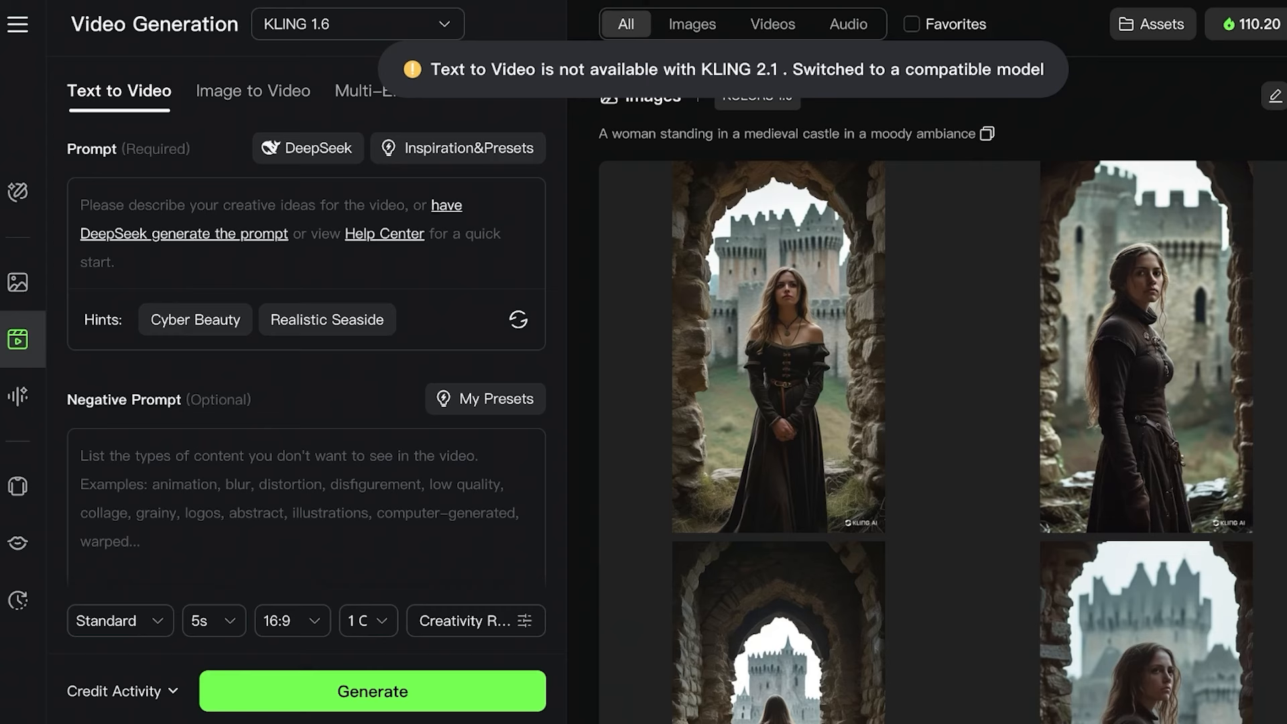
left_click(253, 91)
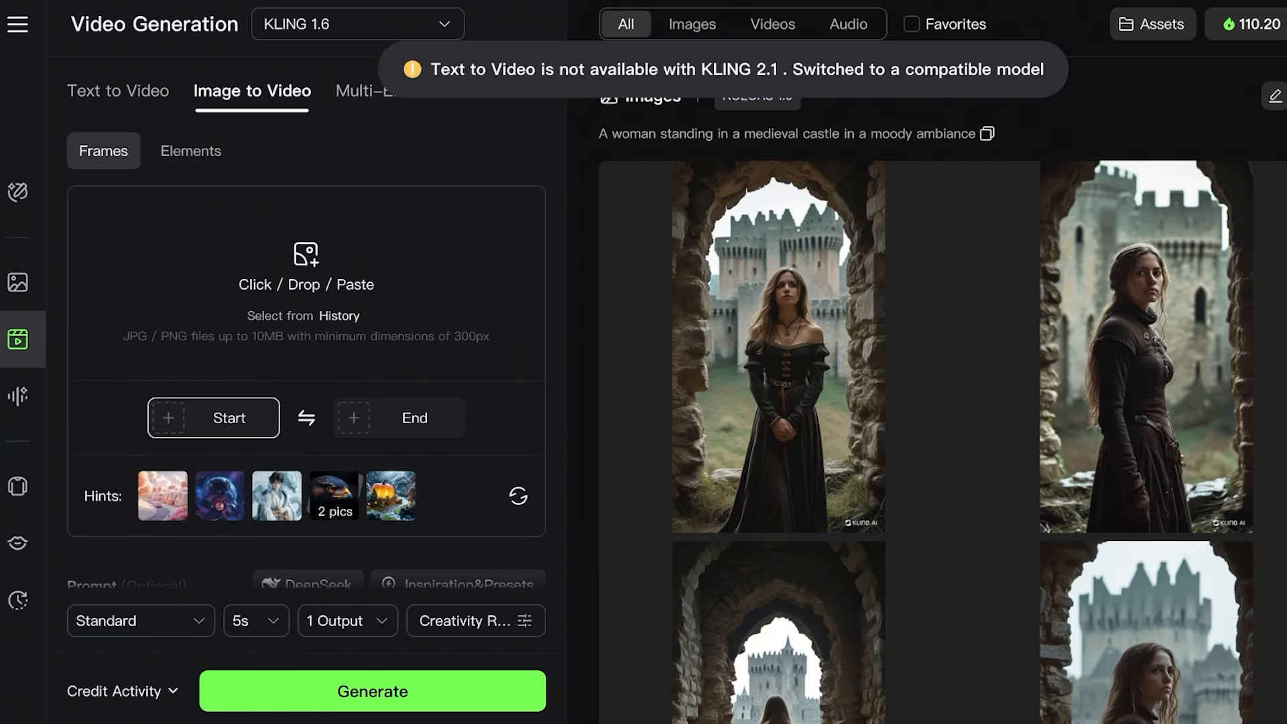
Step: Switch to Text to Video mode and look over its prompt and negative prompt fields
left_click(366, 91)
left_click(119, 91)
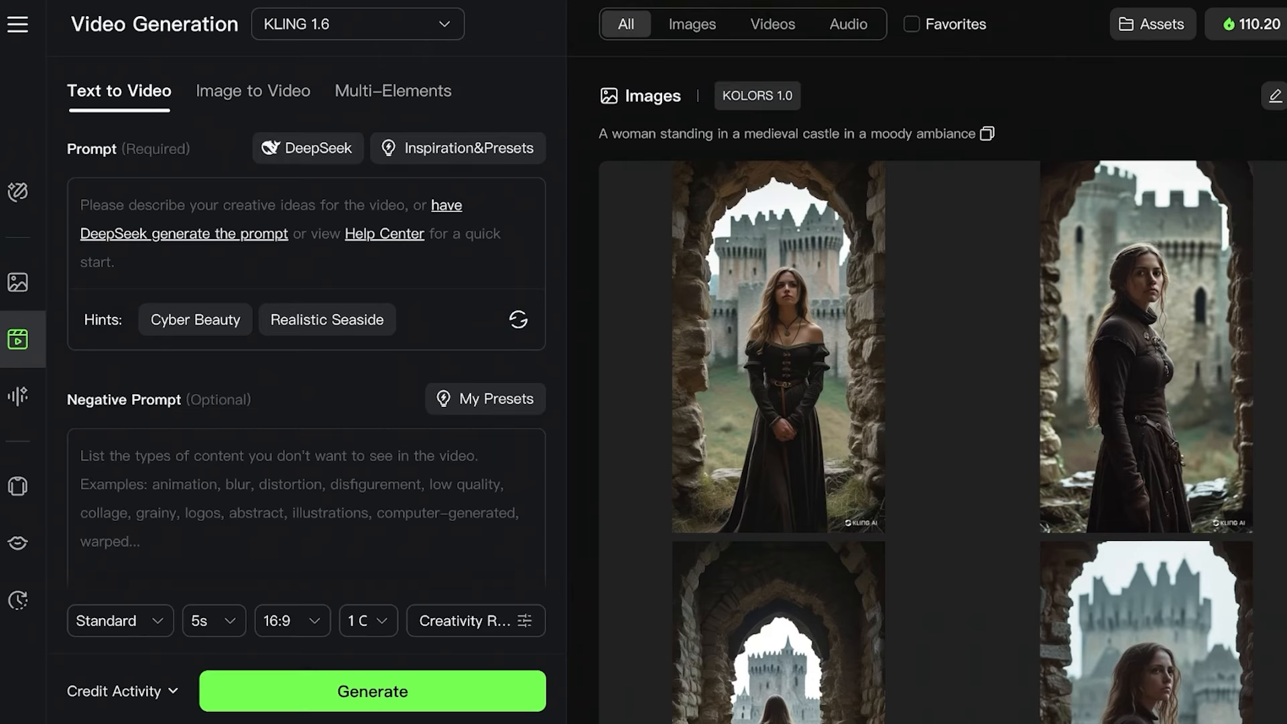
scroll(306, 335, "down", 1)
scroll(307, 335, "down", 1)
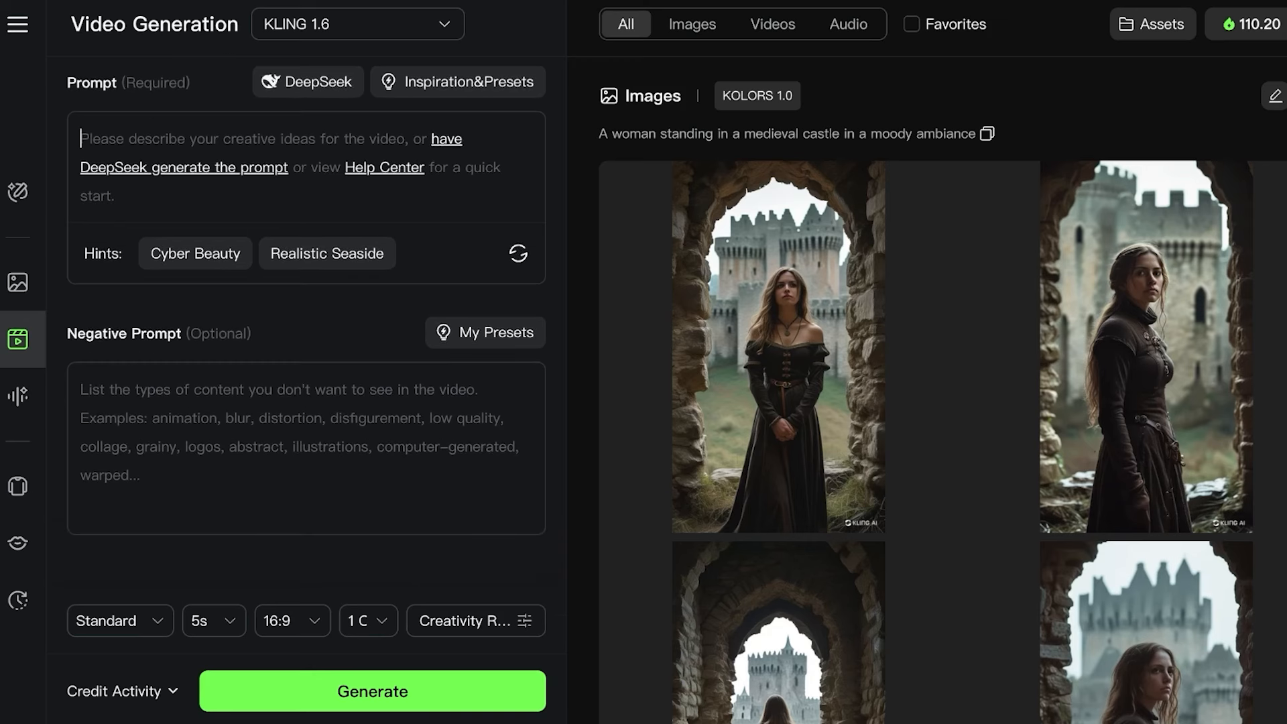
scroll(307, 335, "up", 1)
scroll(307, 335, "up", 1)
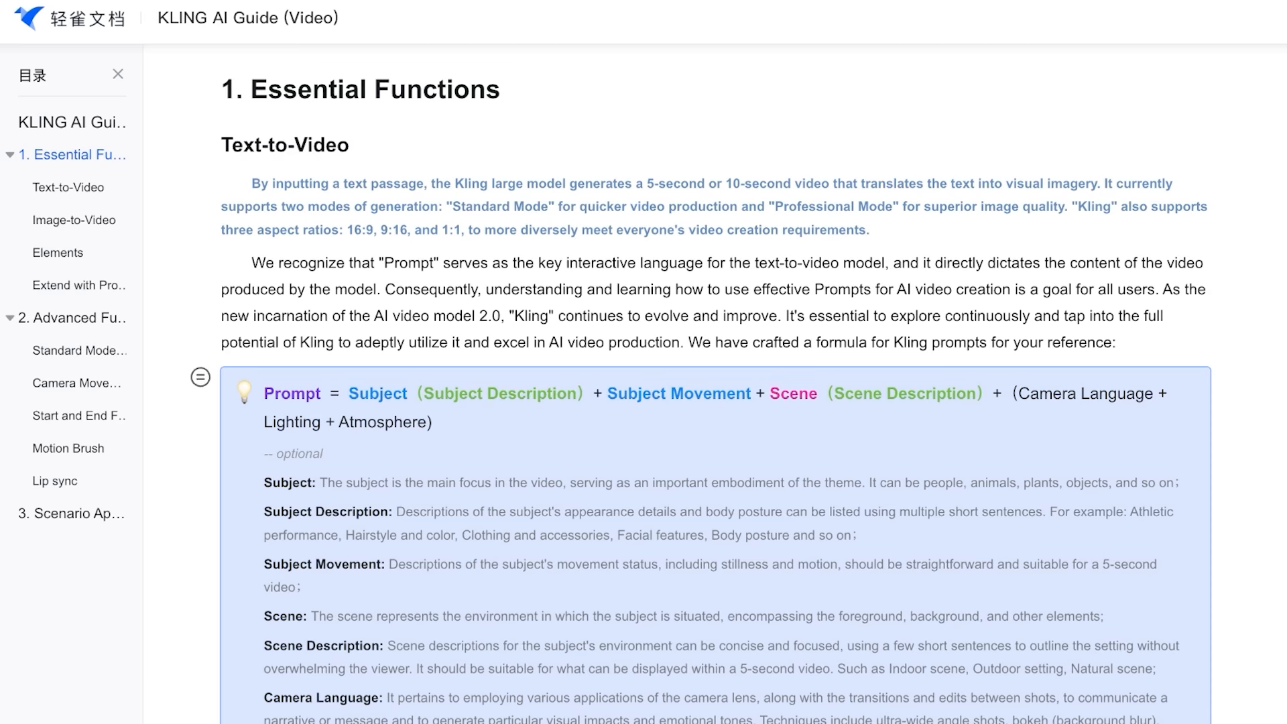
Step: Read the Text-to-Video section of the KLING AI Guide, covering the prompt formula and the giant panda prompt examples
scroll(701, 397, "down", 3)
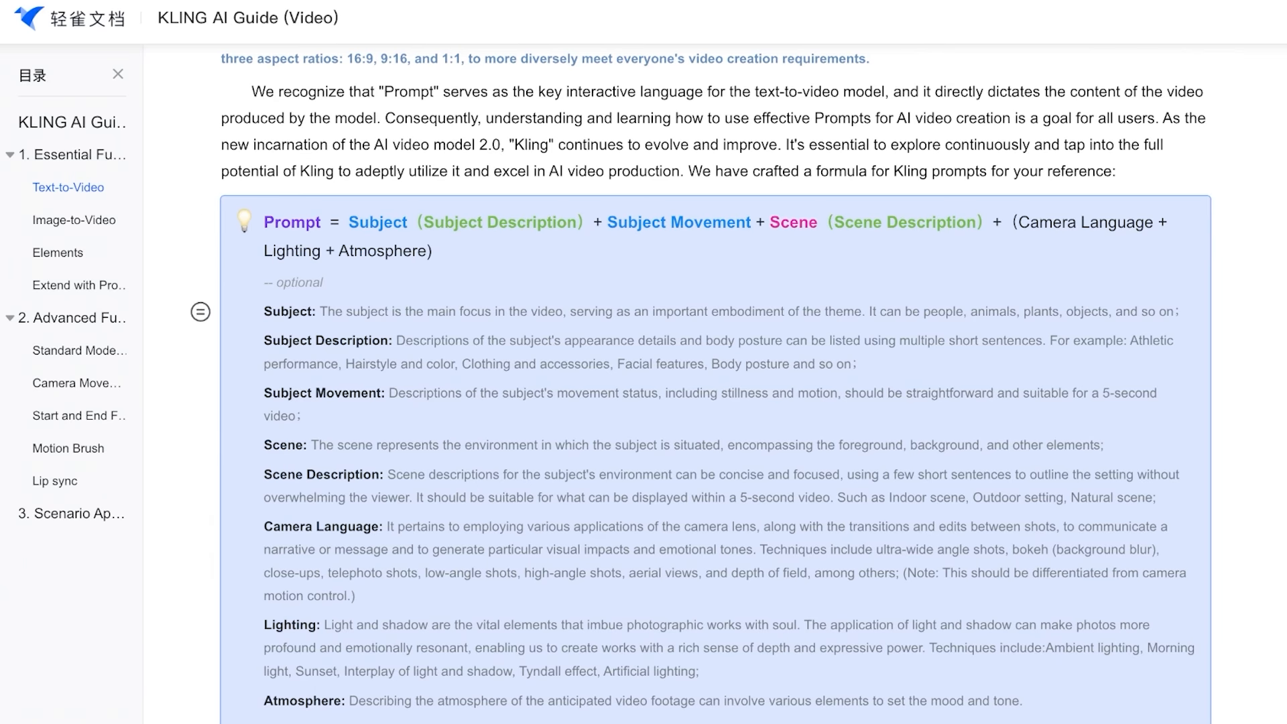
scroll(716, 386, "down", 2)
scroll(716, 386, "down", 8)
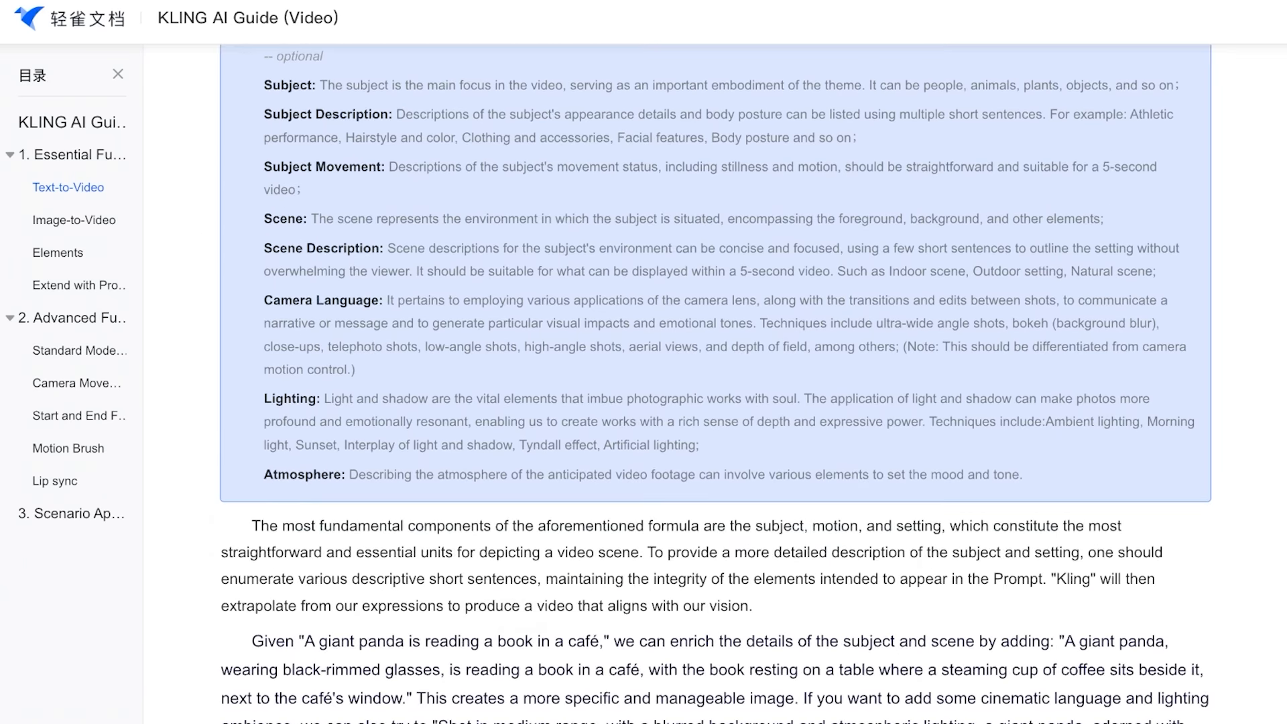
scroll(716, 386, "down", 3)
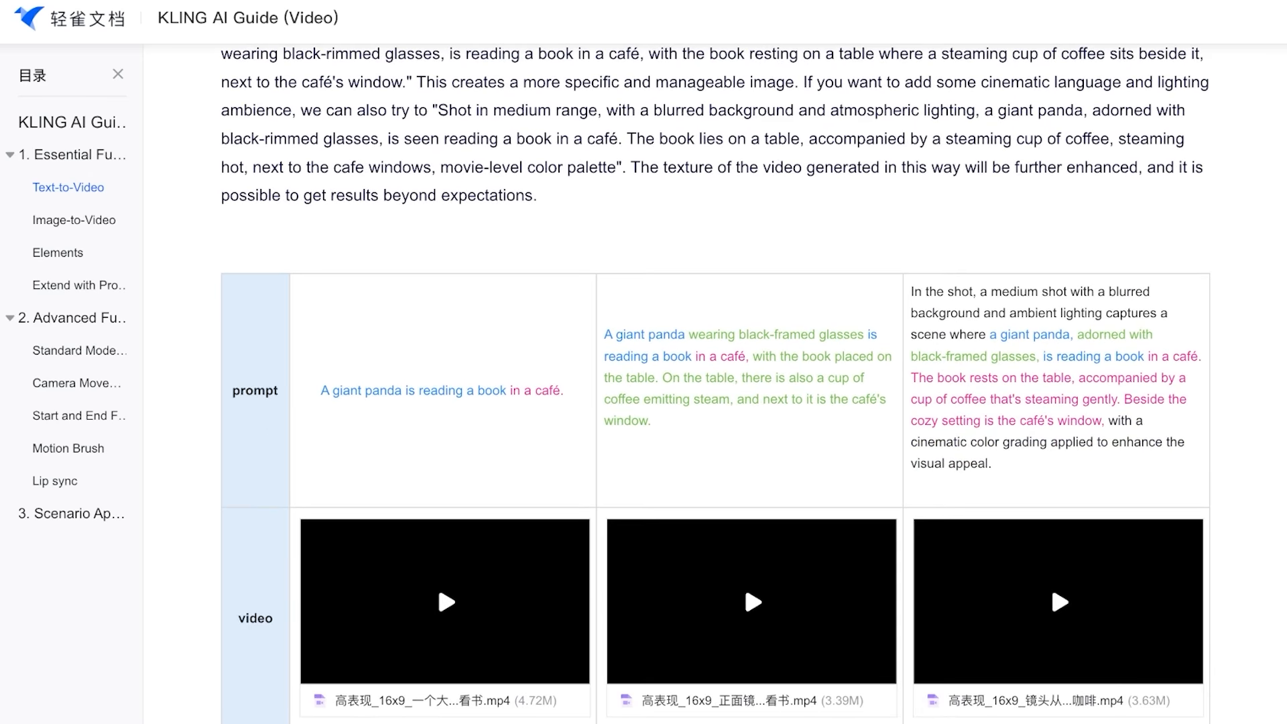
scroll(744, 384, "down", 3)
scroll(744, 385, "up", 1)
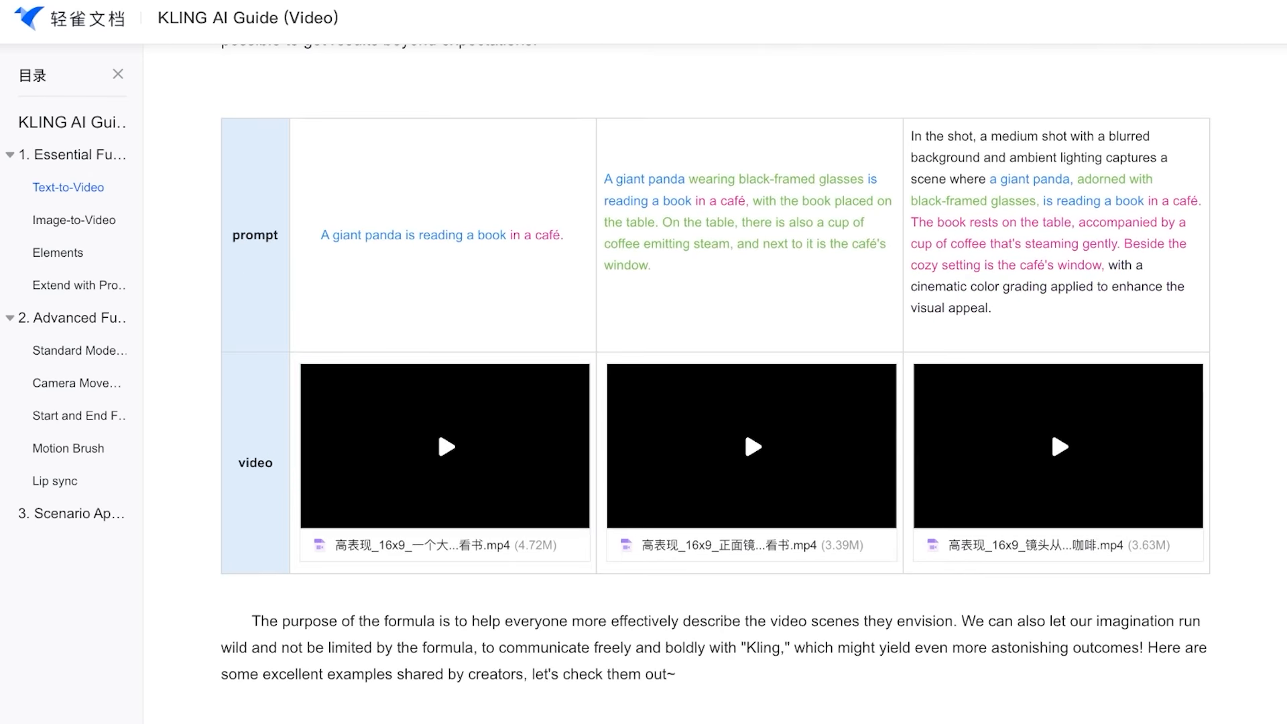
left_click_drag(914, 137, 998, 309)
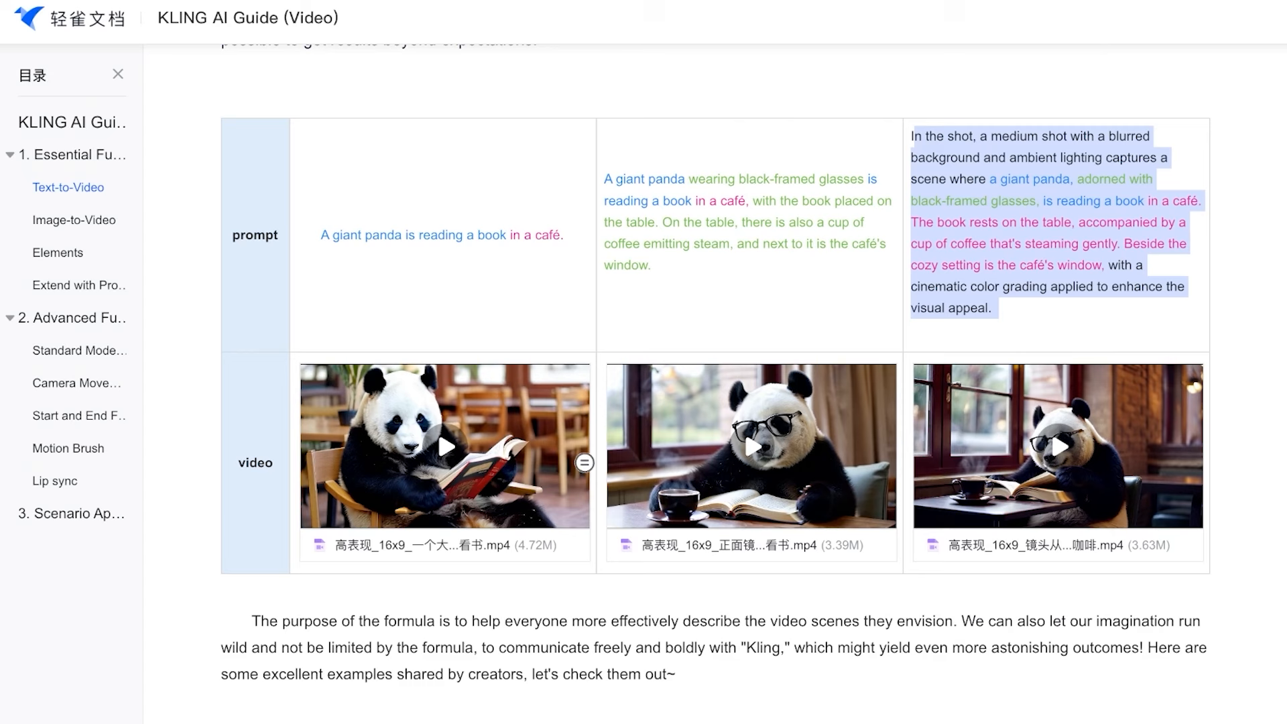
left_click(657, 590)
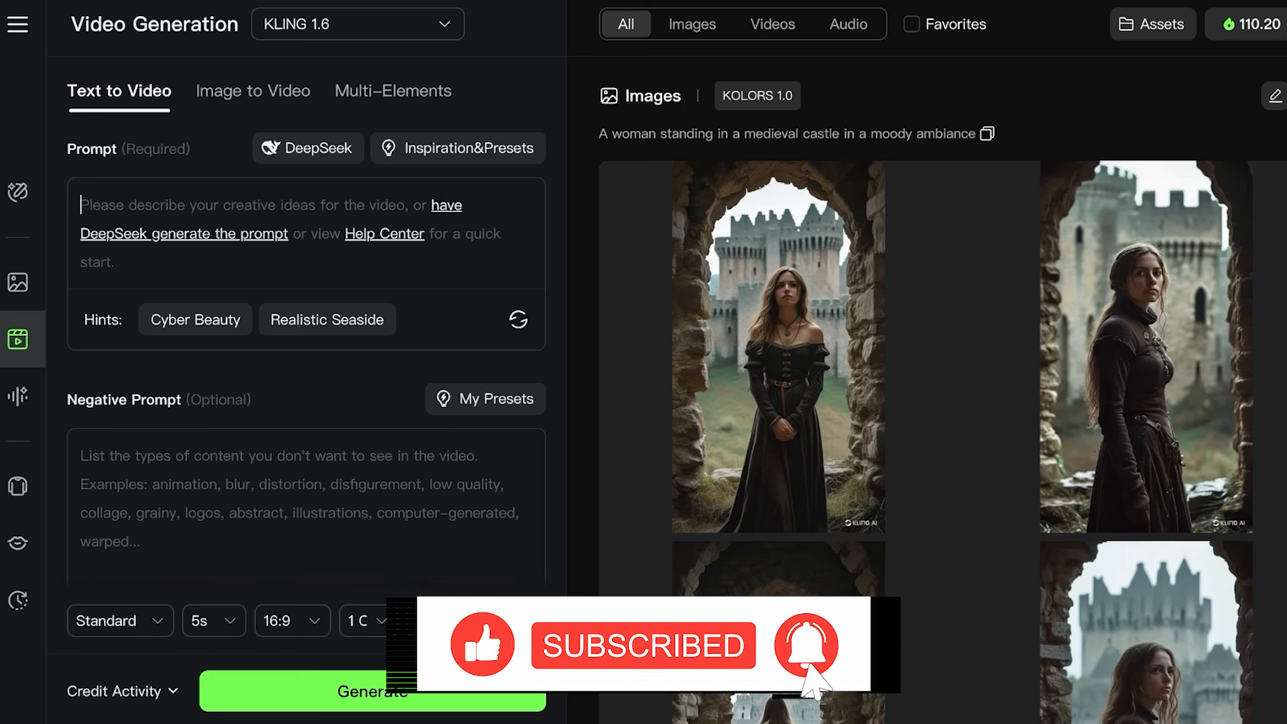
Step: Enter the video prompt "A girl walking in a castle corridor"
type("A girl walking")
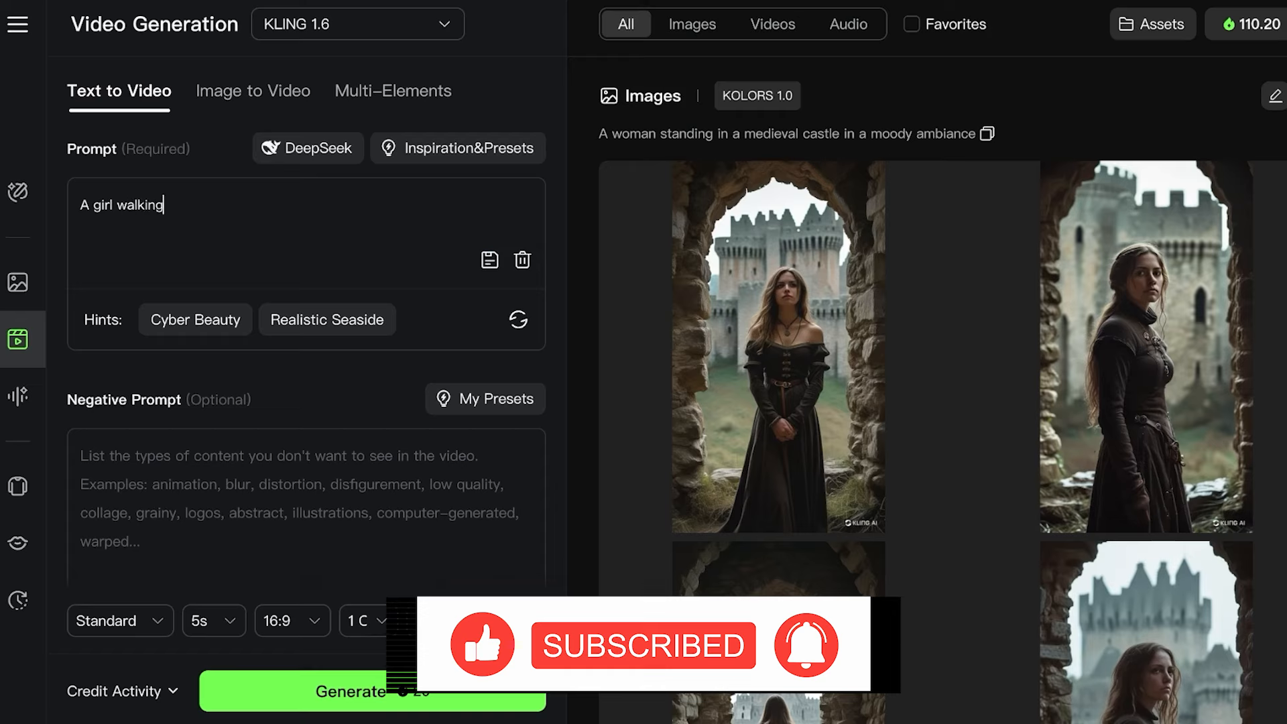
type(" in a castle co")
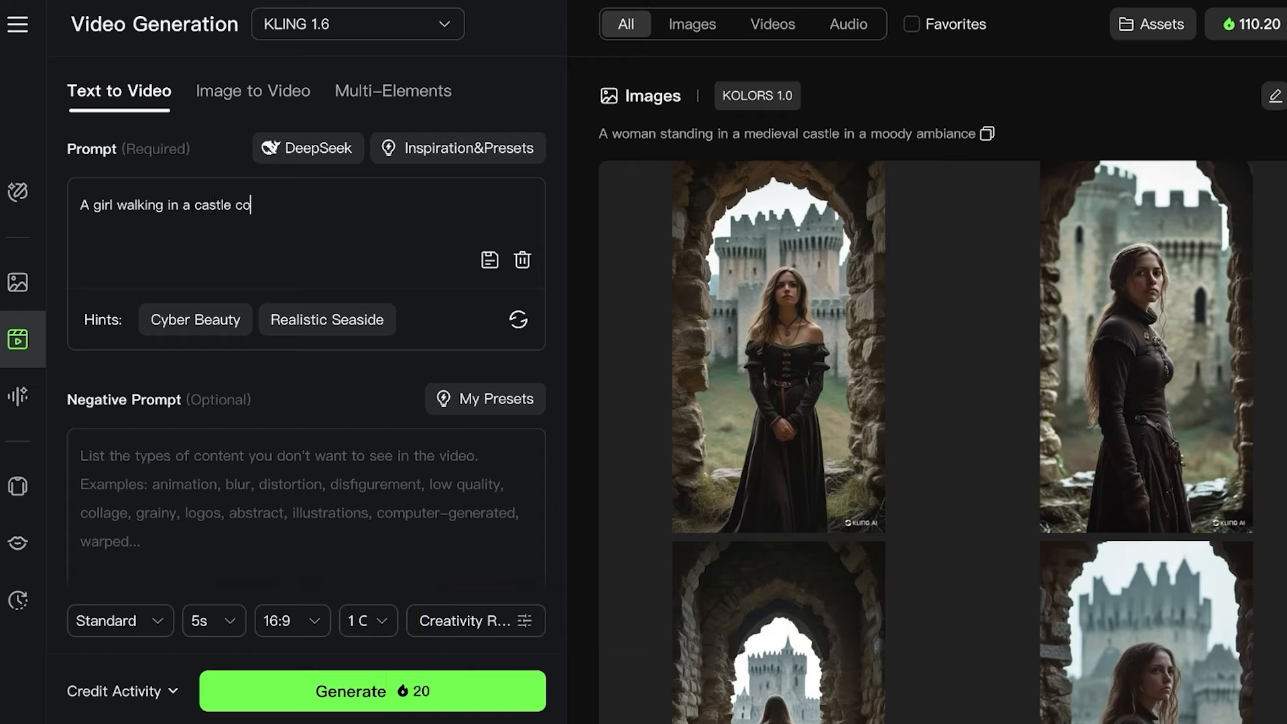
type("rridor")
Step: Choose Standard mode, 5s duration, 16:9 aspect ratio and one output, and set the creativity–relevance balance slightly toward creativity
left_click(121, 621)
left_click(112, 530)
left_click(214, 621)
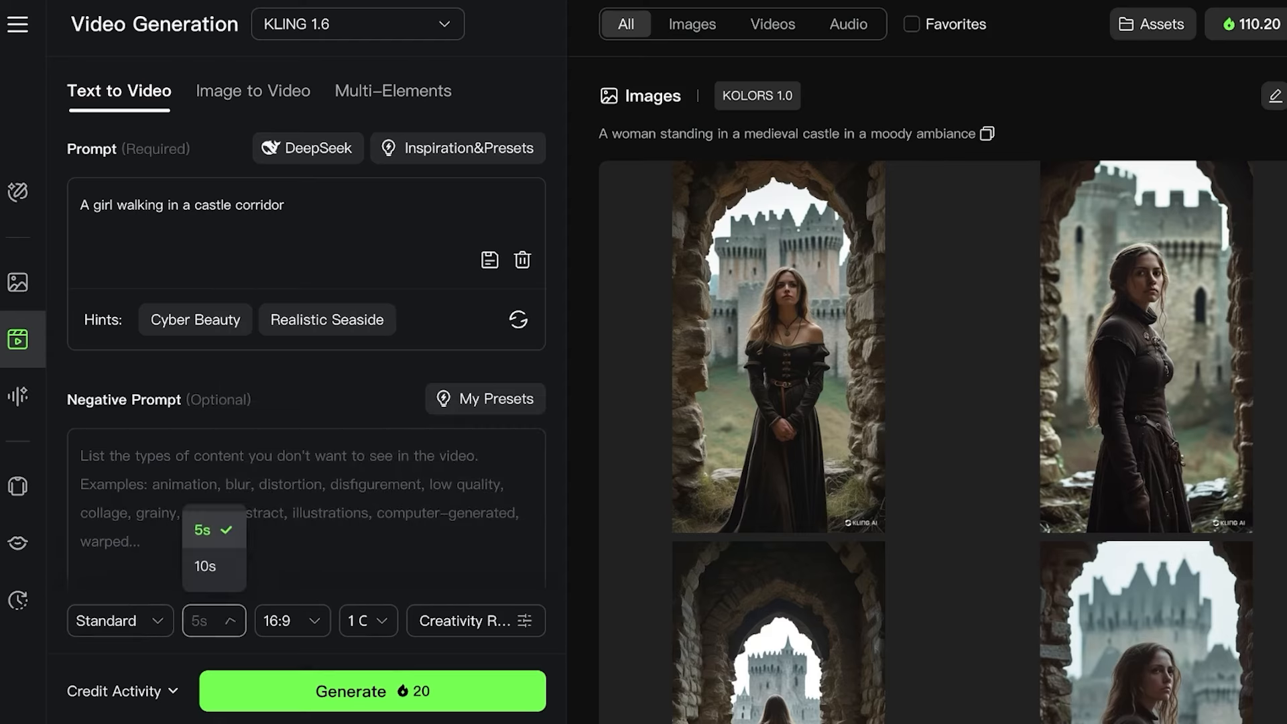
left_click(204, 529)
left_click(293, 621)
left_click(300, 493)
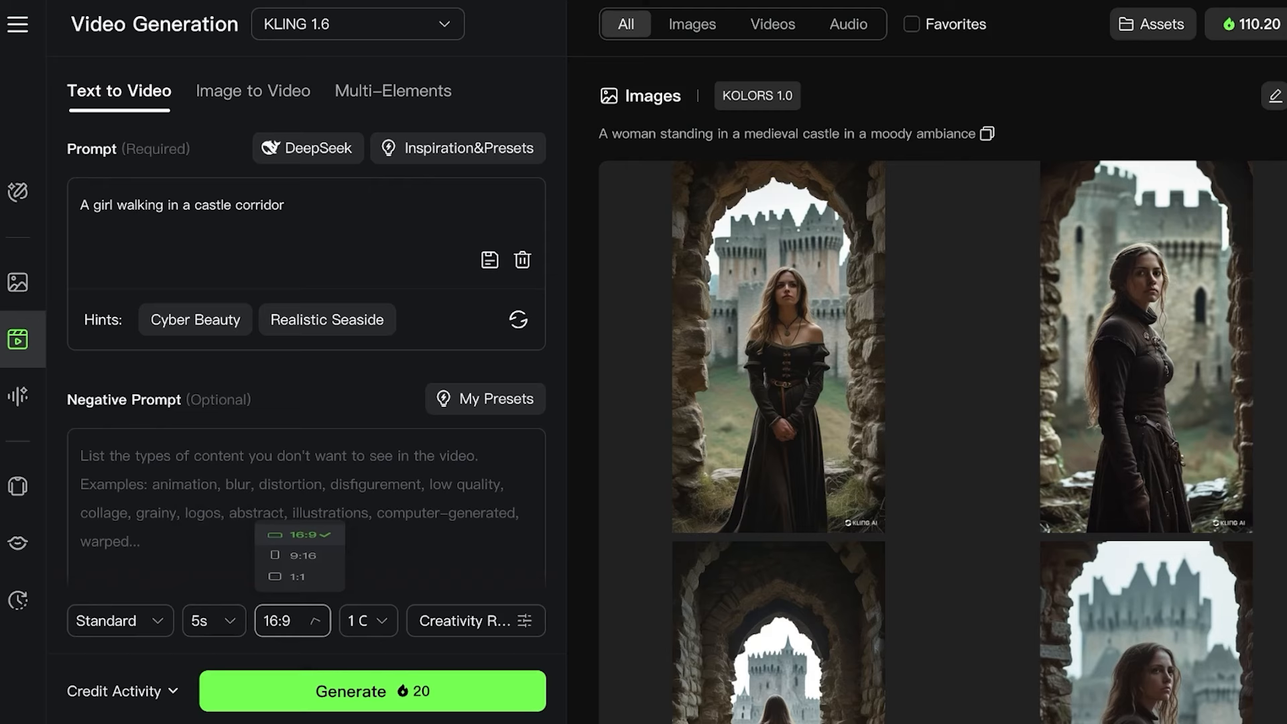
left_click(369, 621)
left_click(380, 460)
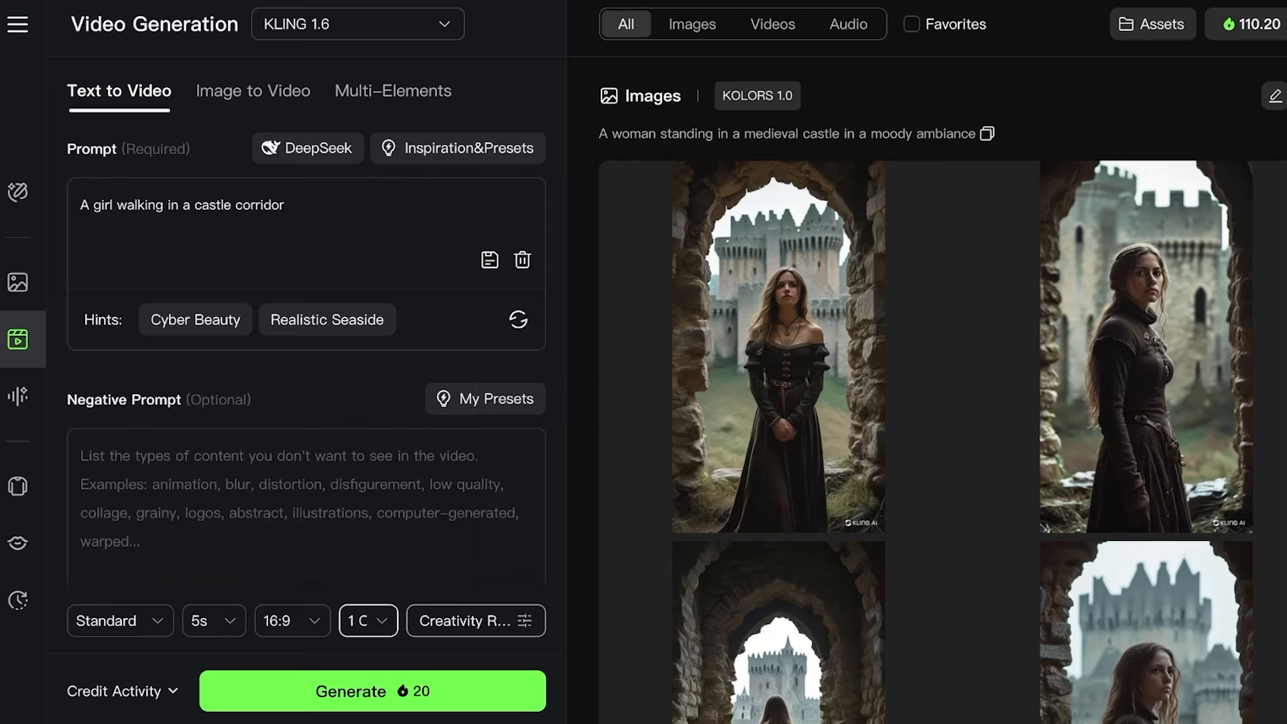
left_click(476, 621)
left_click_drag(439, 568, 454, 568)
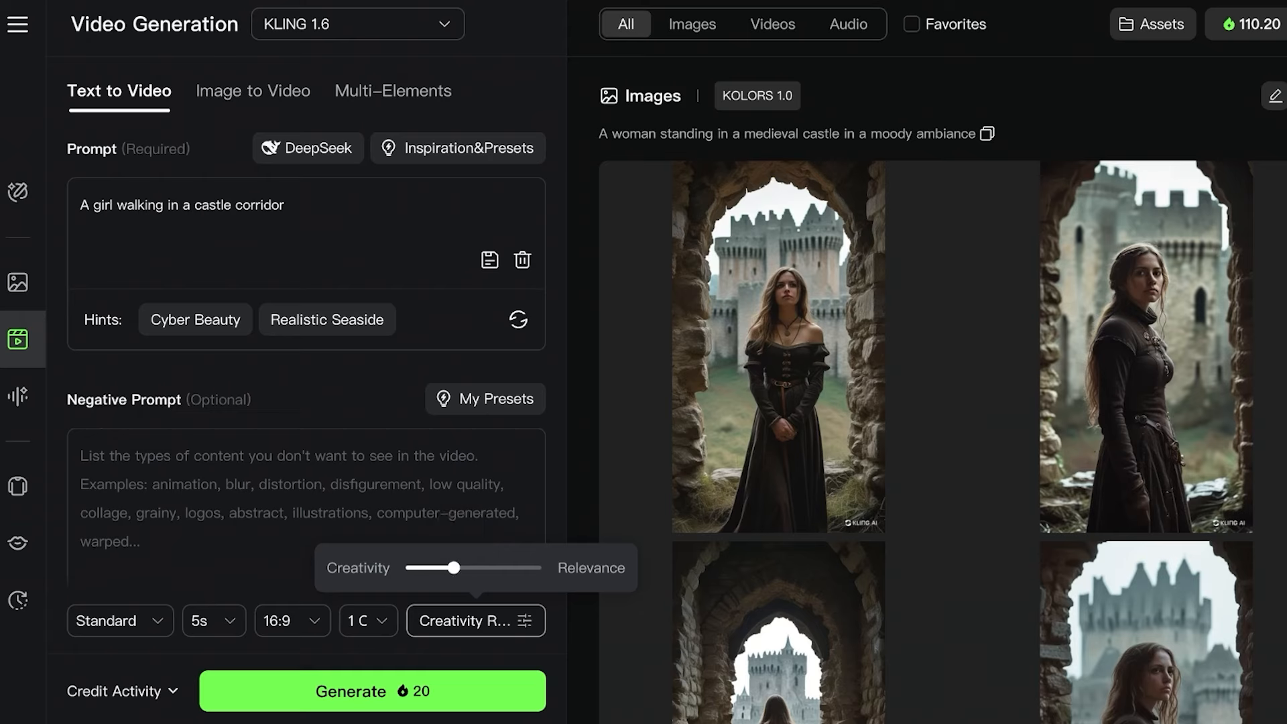
Step: Change the model to KLING 1.0 and generate the castle corridor video
left_click(357, 23)
scroll(345, 302, "down", 3)
left_click(344, 374)
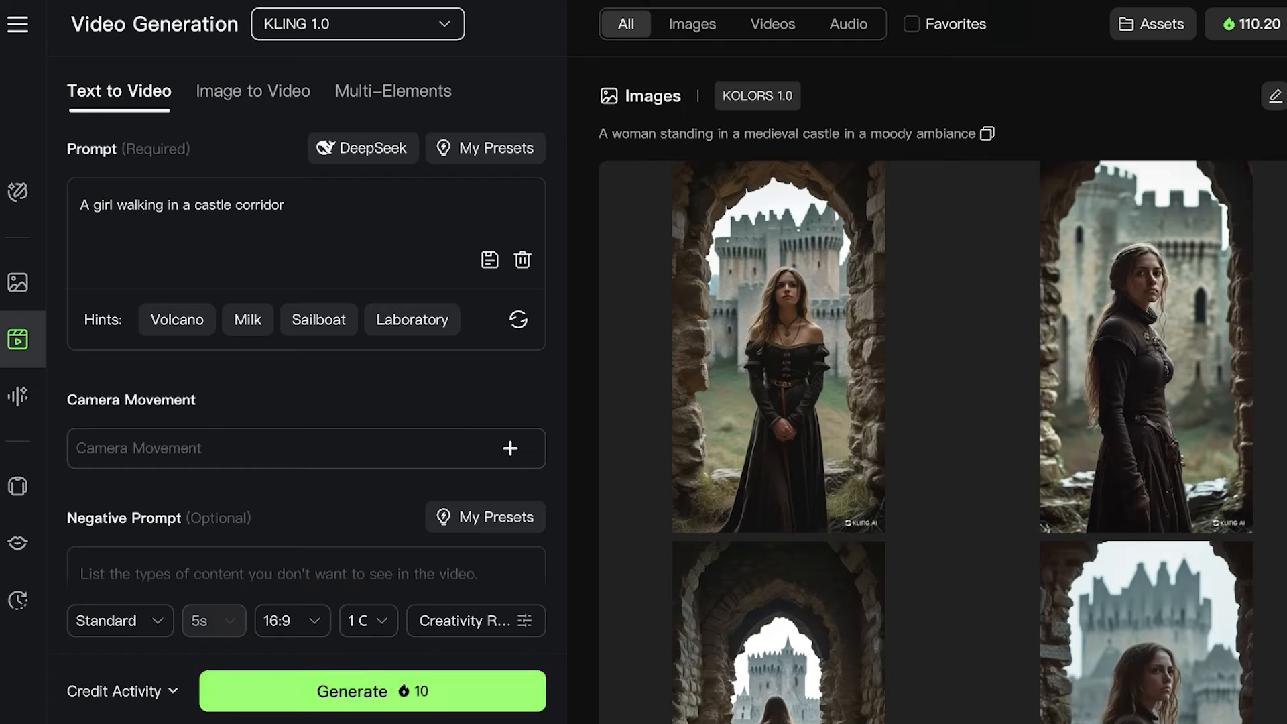
scroll(306, 335, "down", 3)
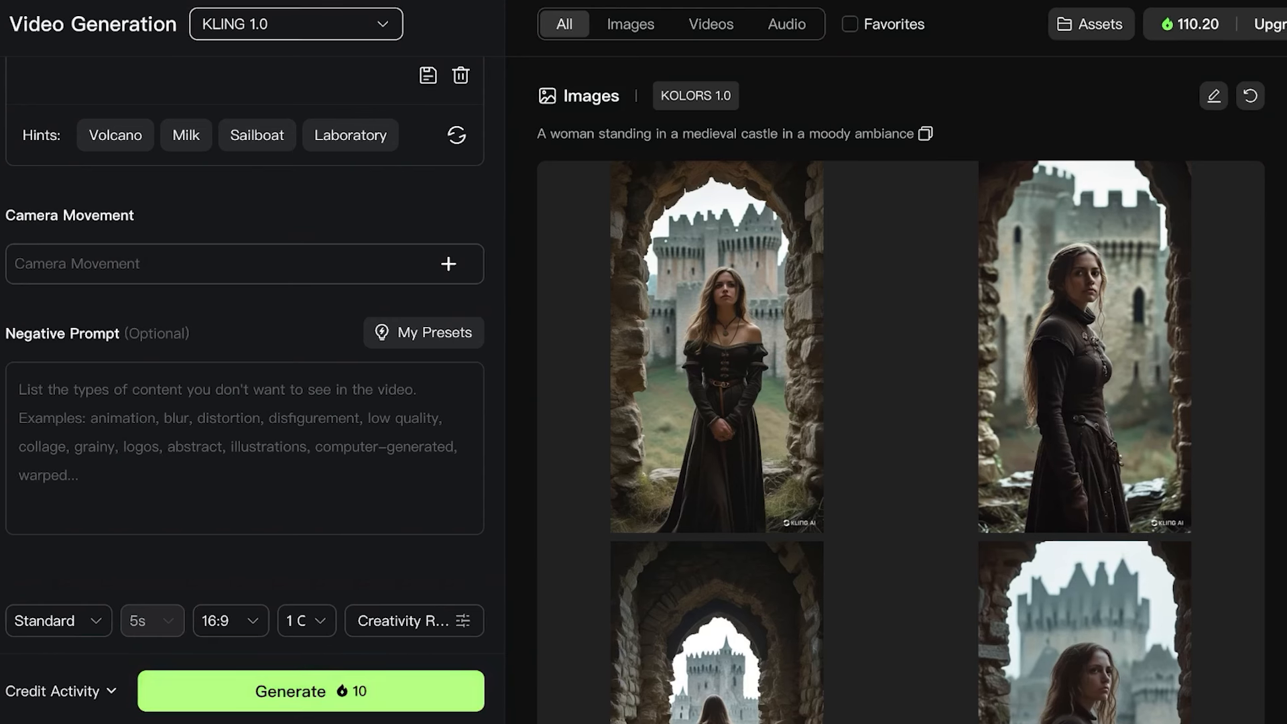
left_click(311, 691)
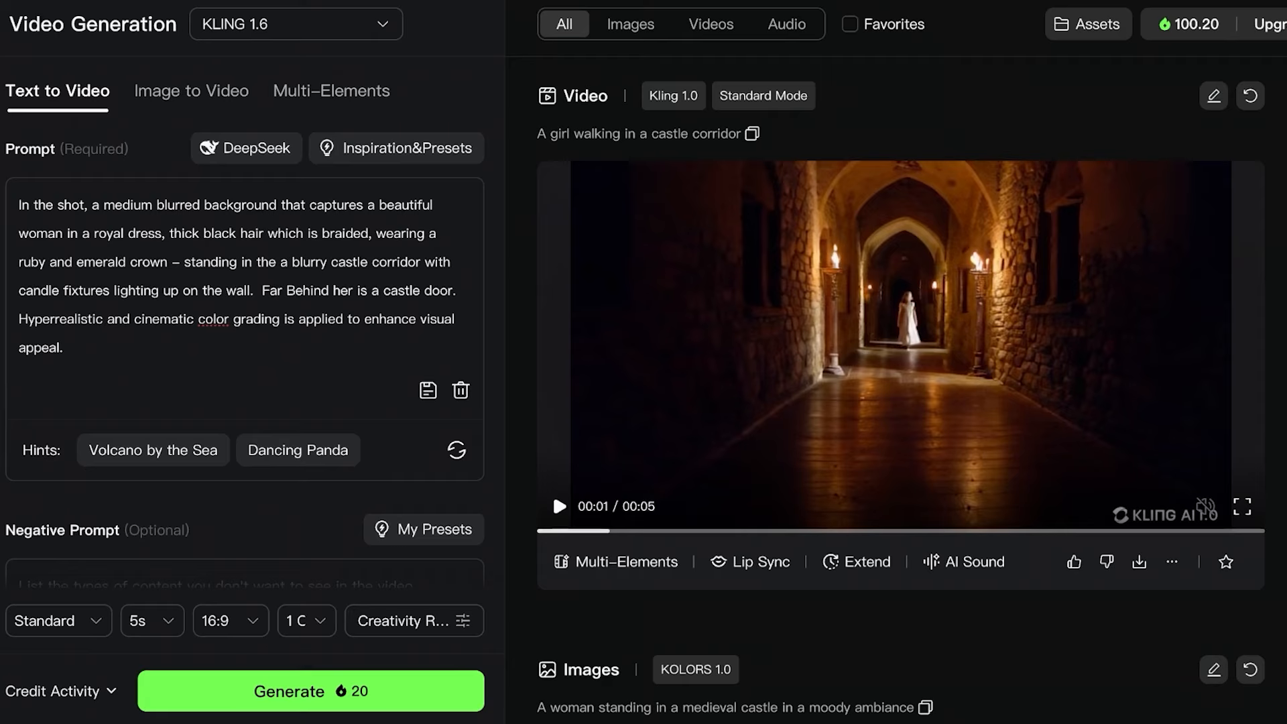
Step: Play back the generated video of the girl walking in the castle corridor
left_click(554, 497)
left_click(552, 492)
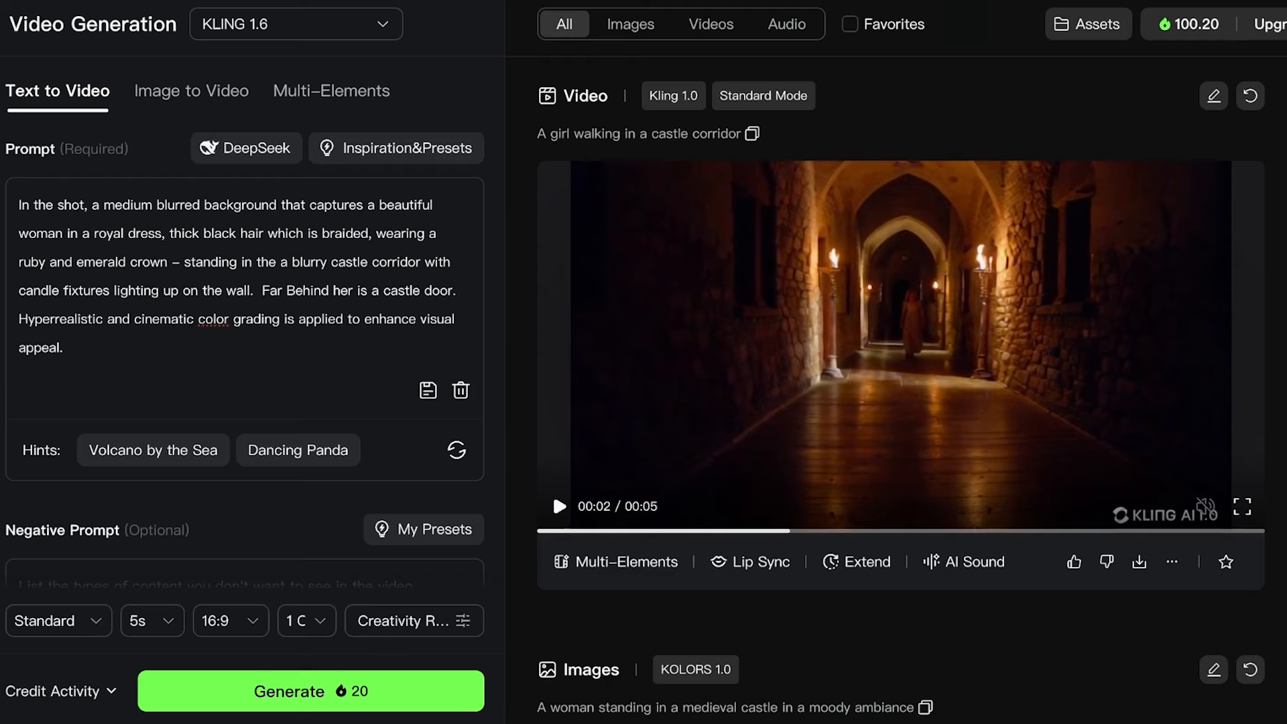
left_click(552, 492)
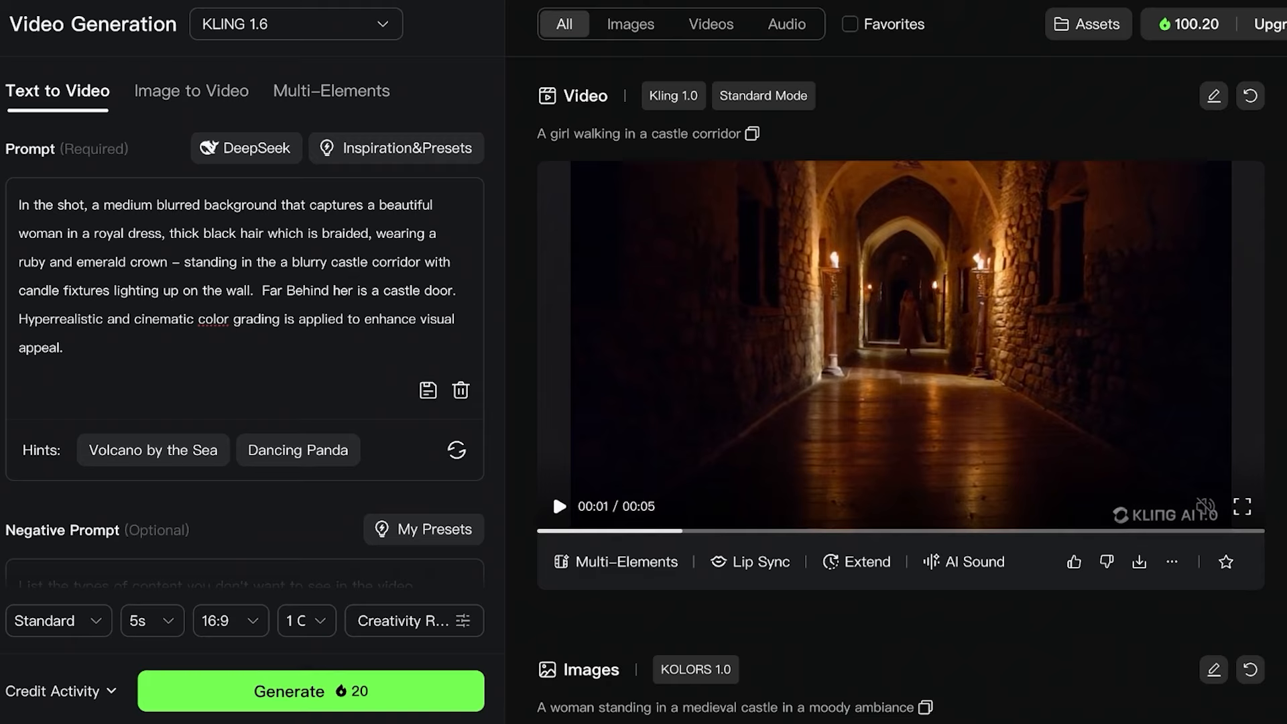
Step: Remove the word "blurry" before "castle corridor" in the detailed royal woman prompt
left_click_drag(19, 204, 86, 204)
left_click(72, 204)
double_click(304, 263)
key("BackSpace")
key("BackSpace")
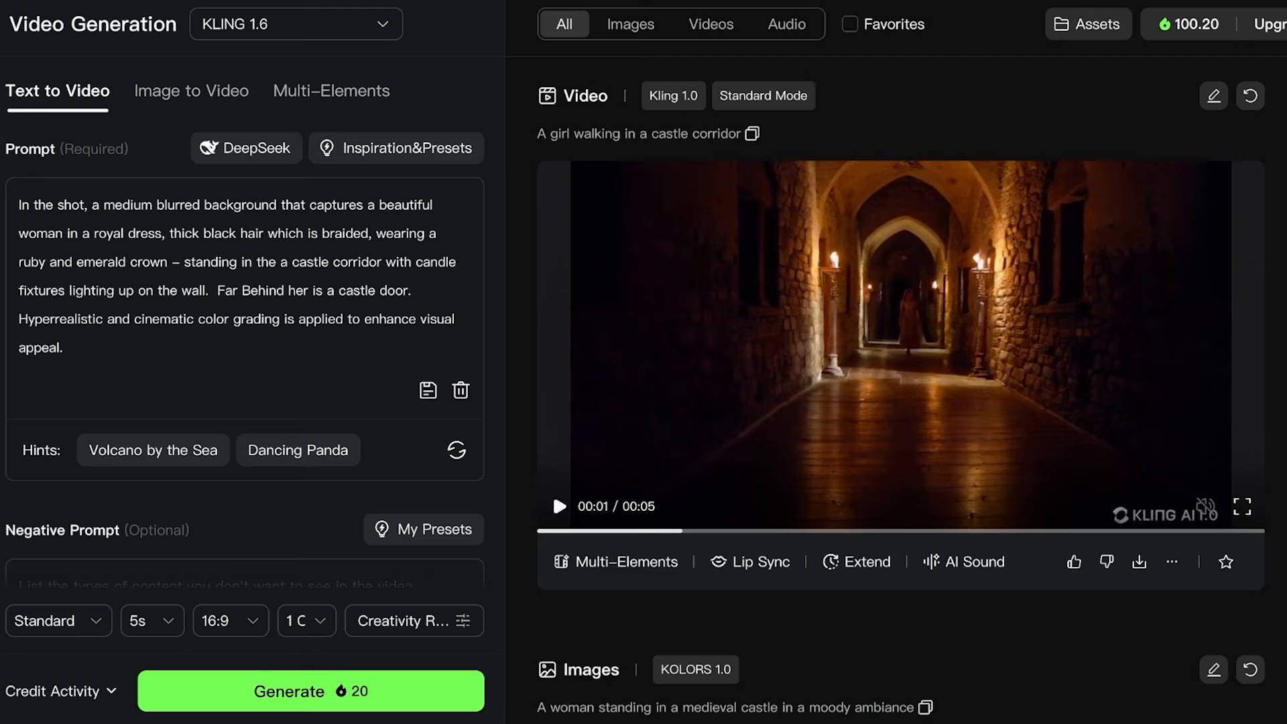